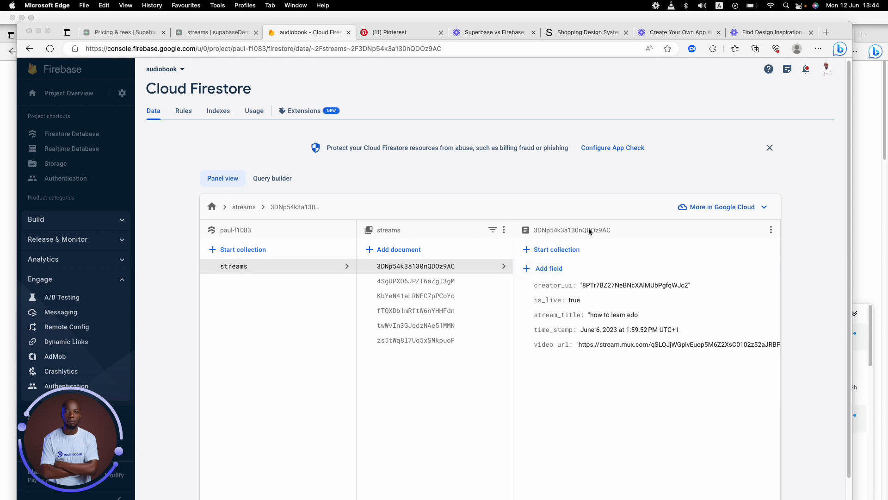
- Open the Cloud Messaging page of the audiobook project from the Engage product category
click(74, 459)
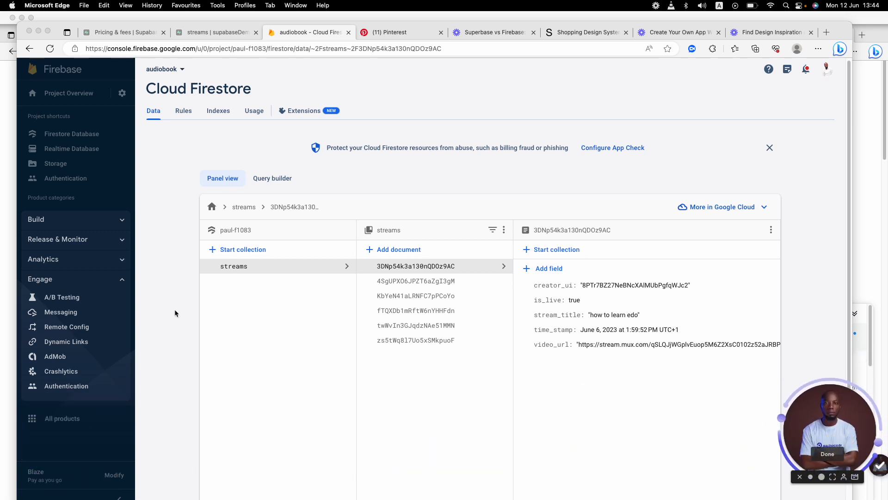
click(89, 281)
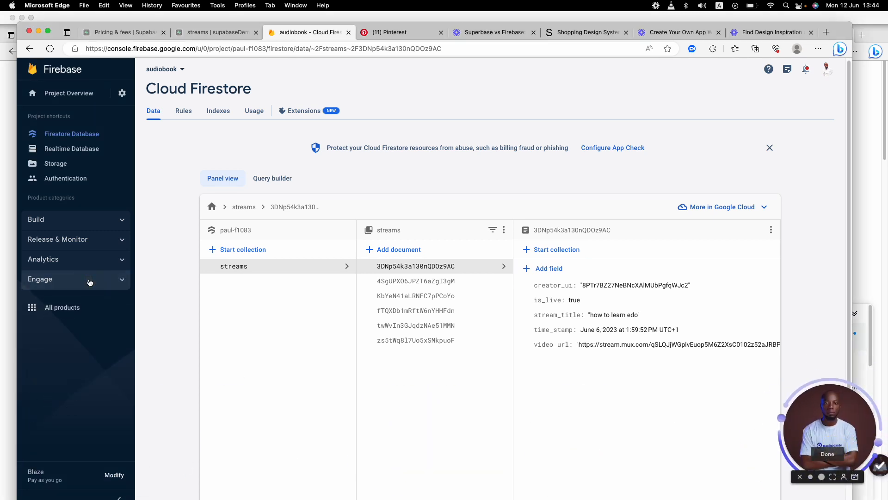
click(89, 281)
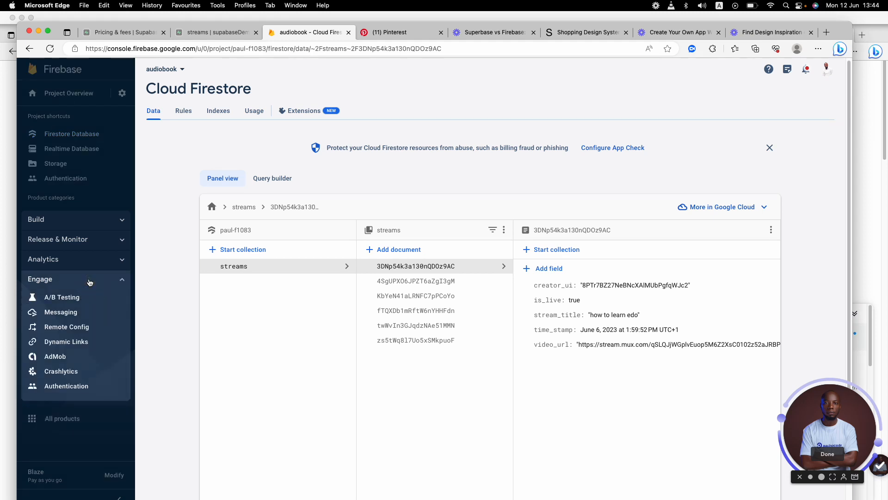
click(73, 312)
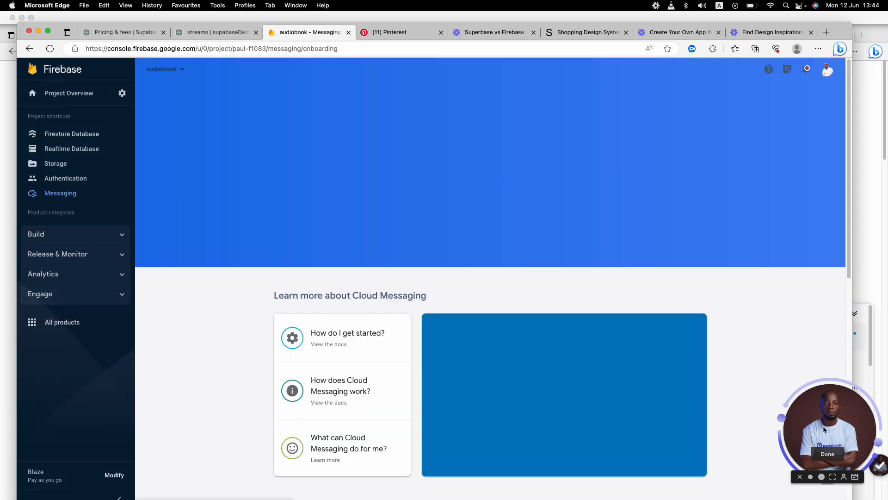
drag(823, 430, 113, 409)
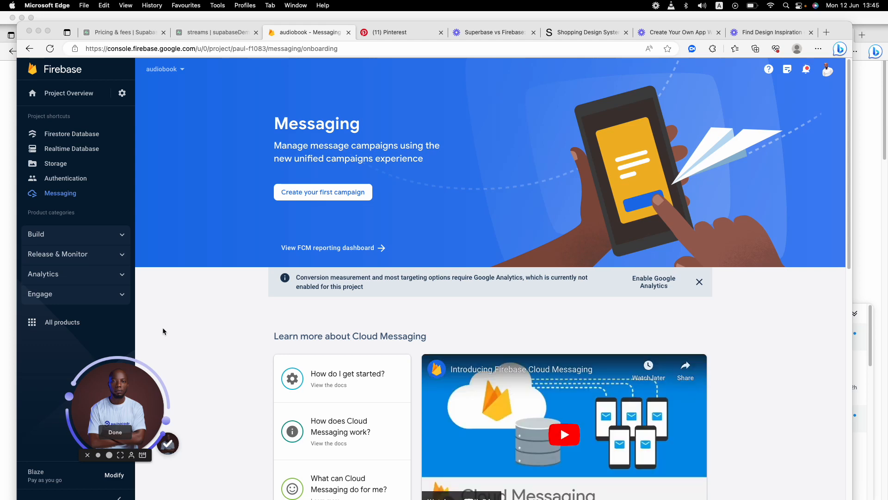
- Create the first messaging campaign with Firebase In-App messages as the message type
click(323, 194)
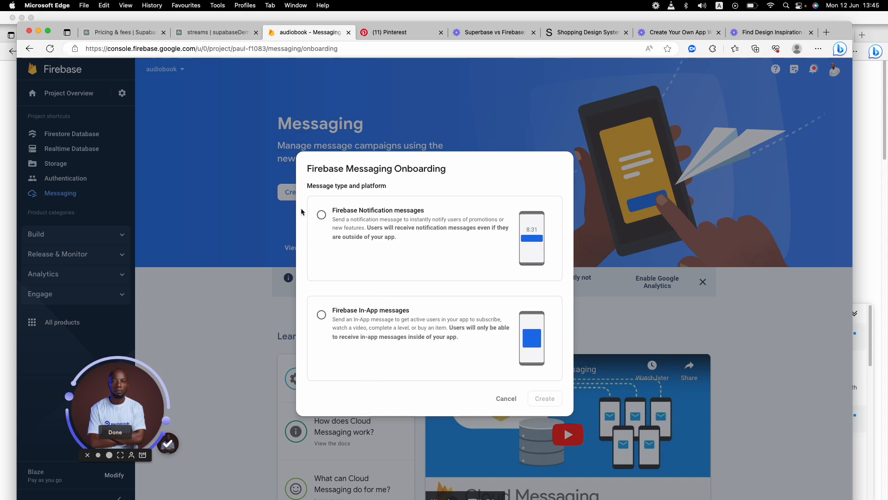
click(320, 216)
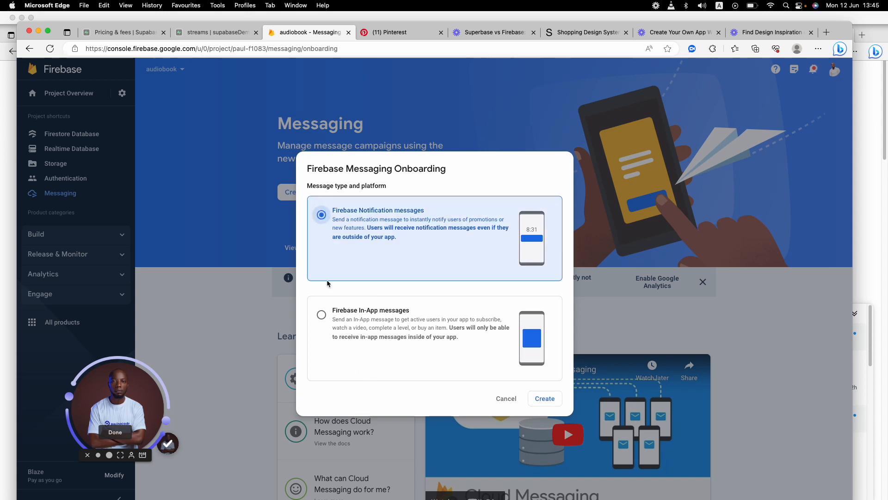
click(319, 316)
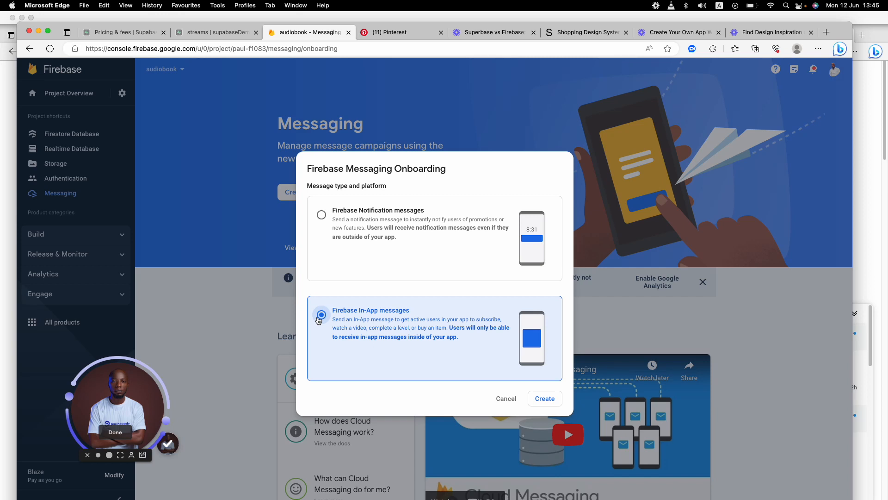
click(319, 318)
drag(477, 347, 318, 312)
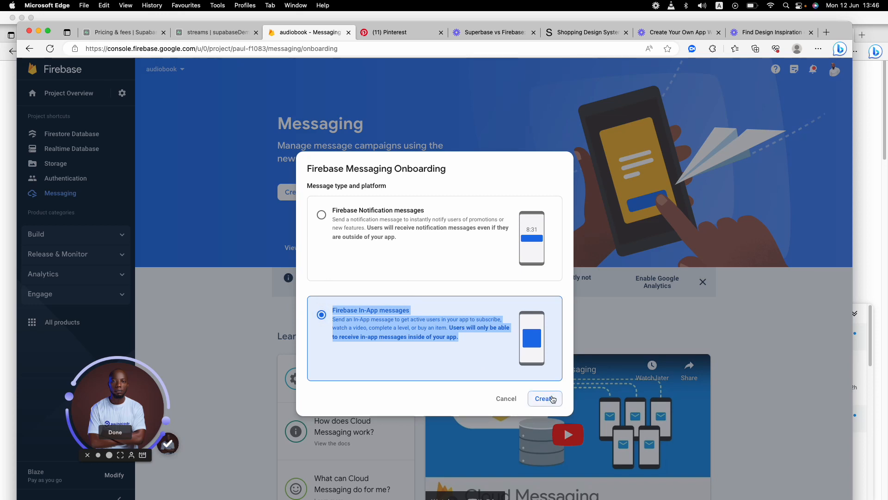
click(552, 399)
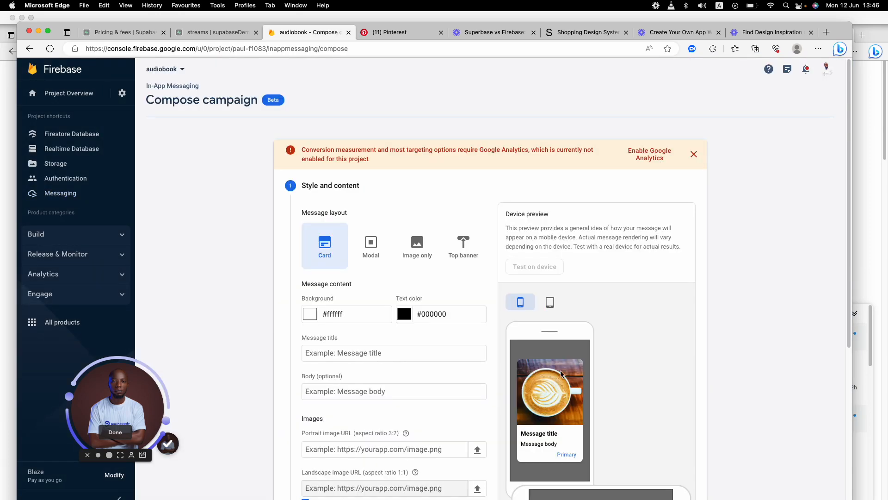
- Preview the Modal, Image only and Top banner message layouts, and return to the Card layout
scroll(532, 324, down, 3)
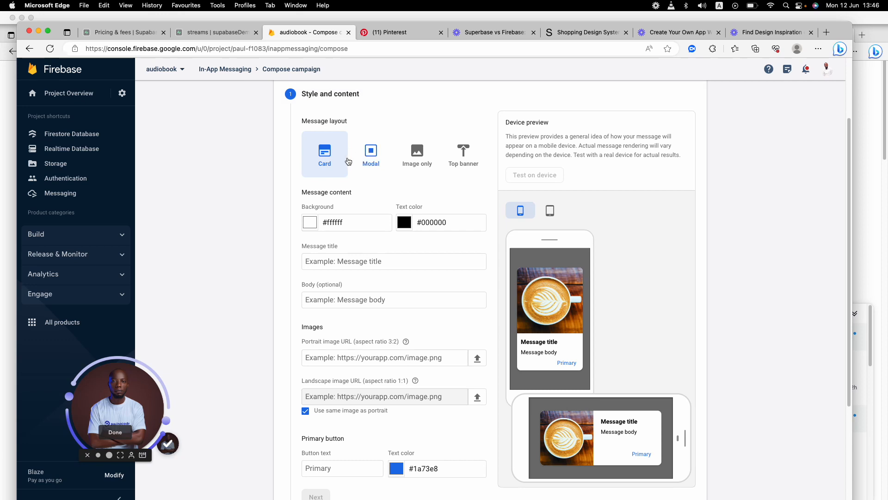
click(375, 152)
click(417, 164)
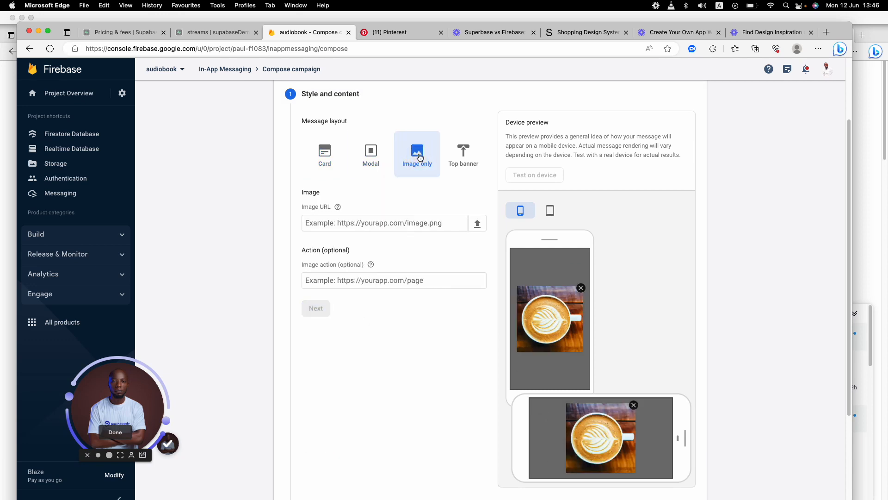
click(477, 160)
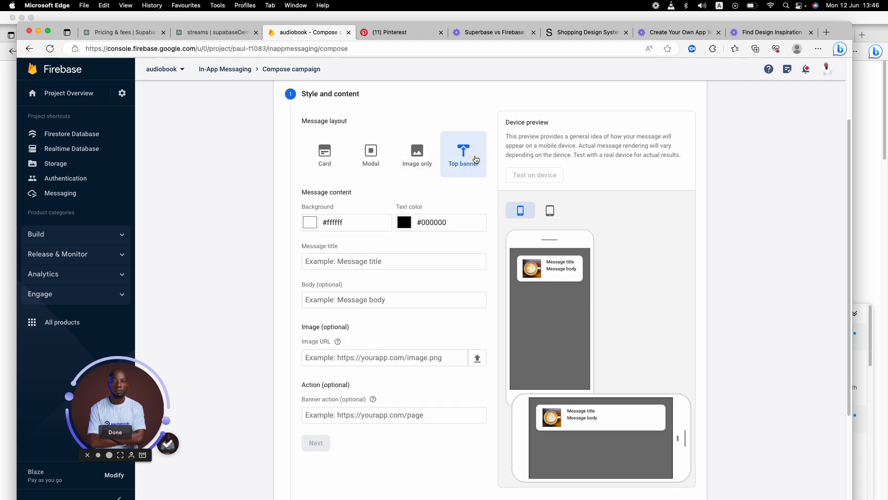
click(330, 161)
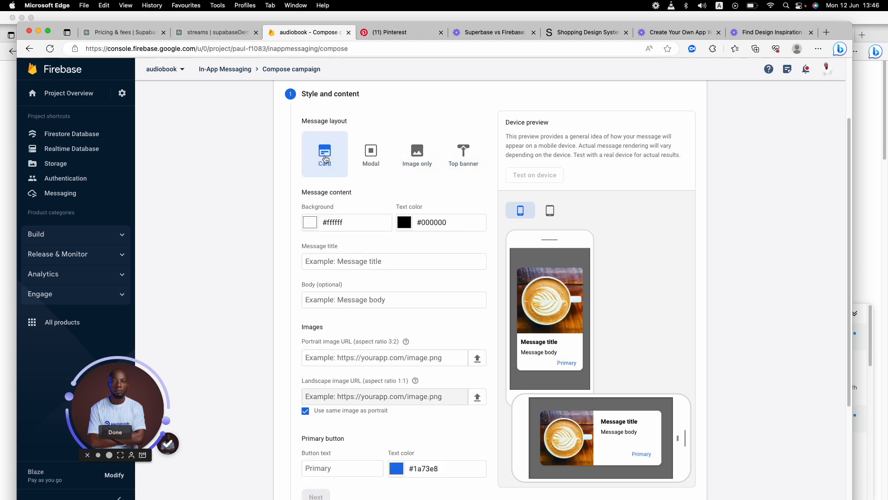
click(369, 157)
click(331, 156)
- Try red #ff0000 and purple #6b0cdf as the message content's text color, and return it to black #000000
click(403, 223)
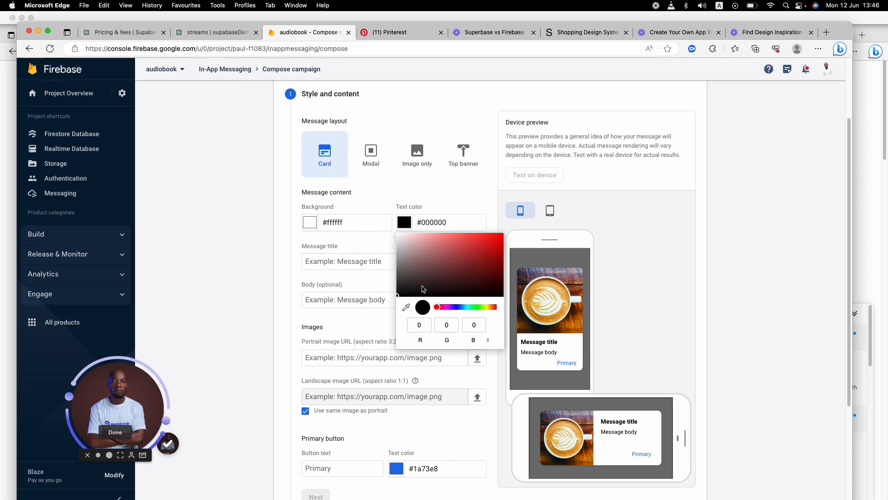
drag(422, 288, 551, 207)
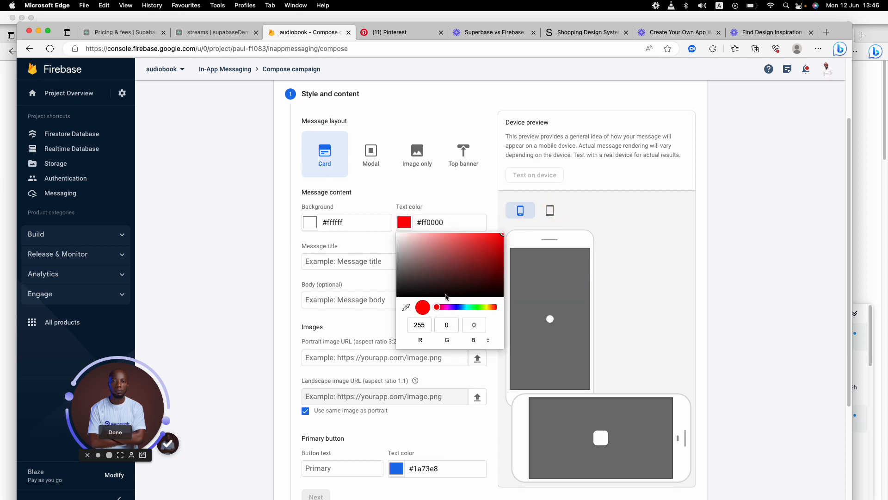
click(452, 307)
click(497, 241)
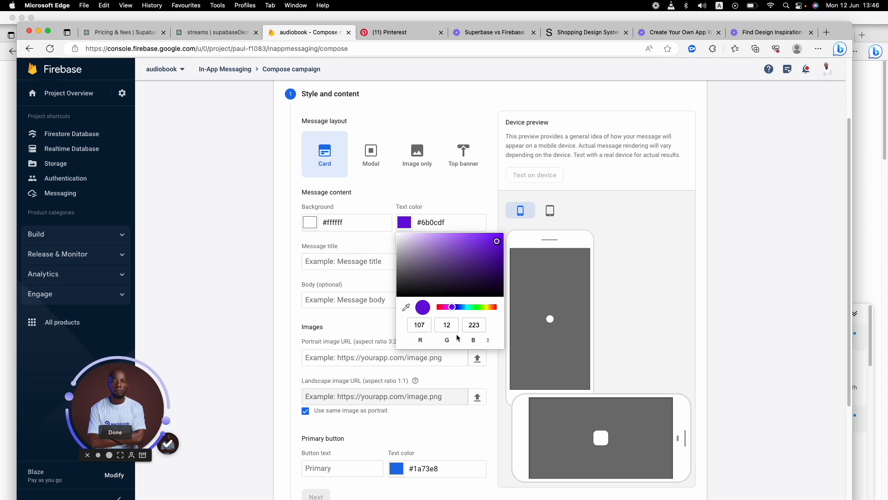
drag(460, 267, 351, 329)
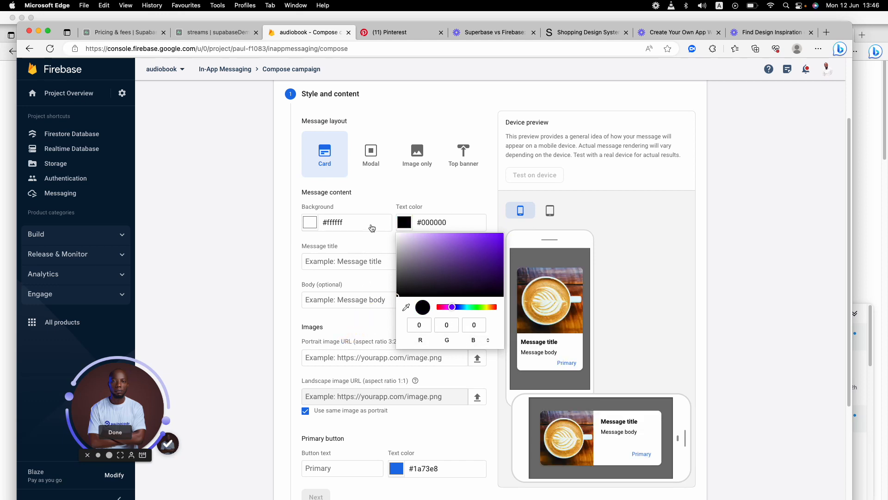
click(394, 199)
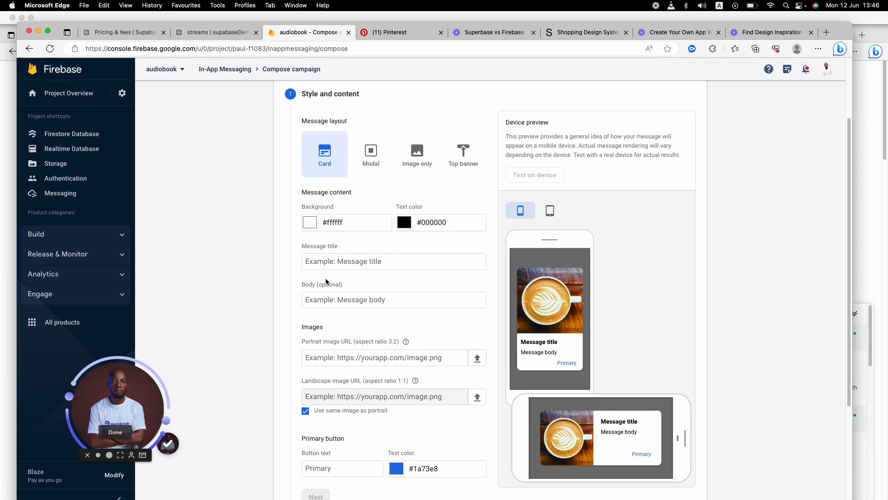
- Set the message title to "New Promotion" and the body to "Get 5% off this holifay"
scroll(323, 261, down, 1)
click(354, 237)
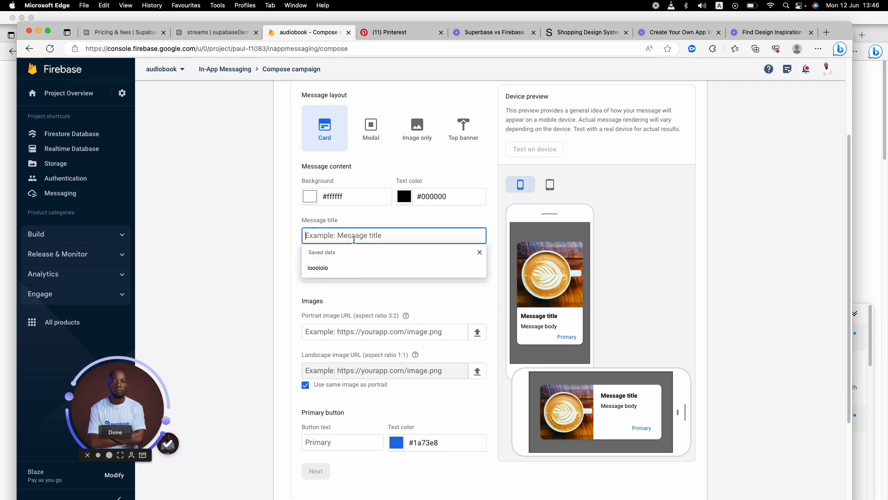
text(New )
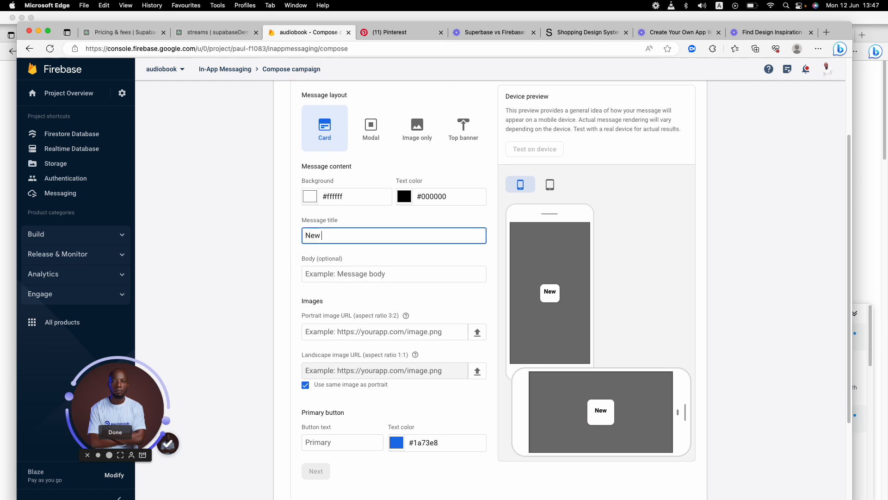
text(Promotion)
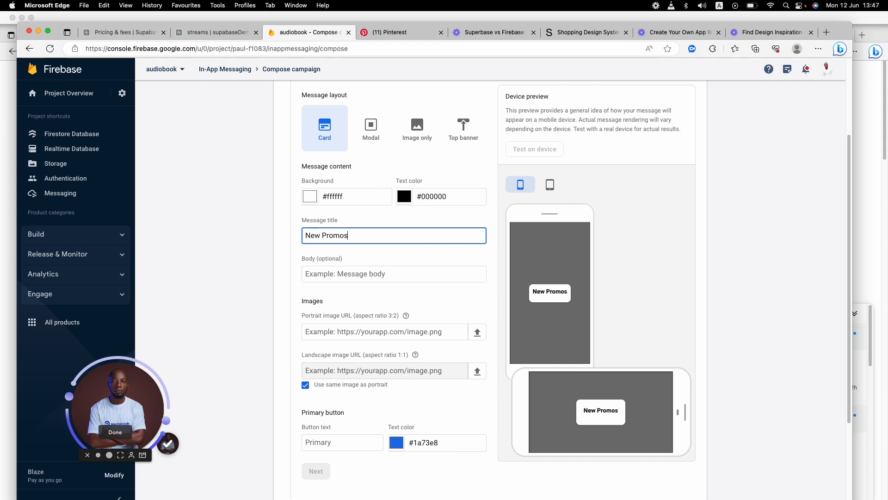
click(358, 275)
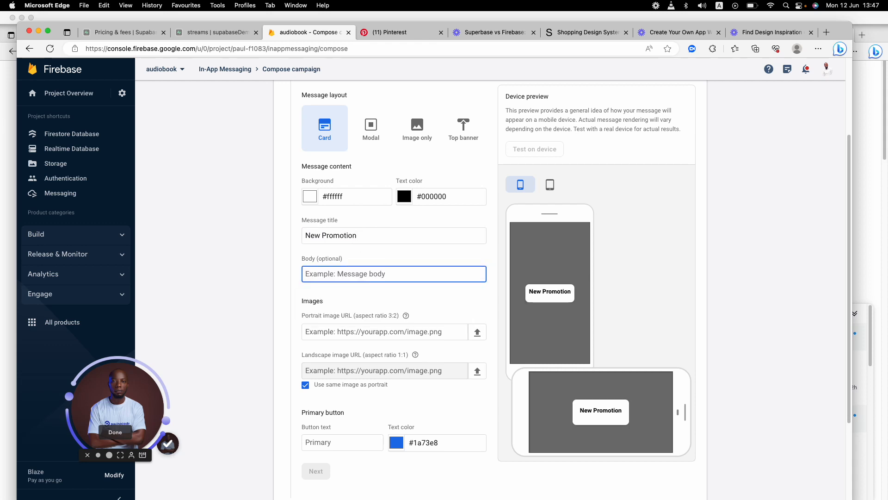
text(Get 5)
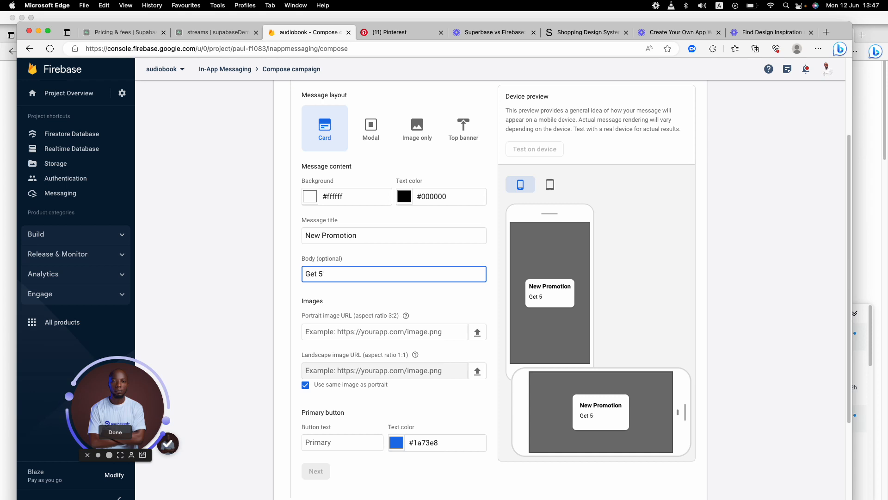
text(% off this holifay)
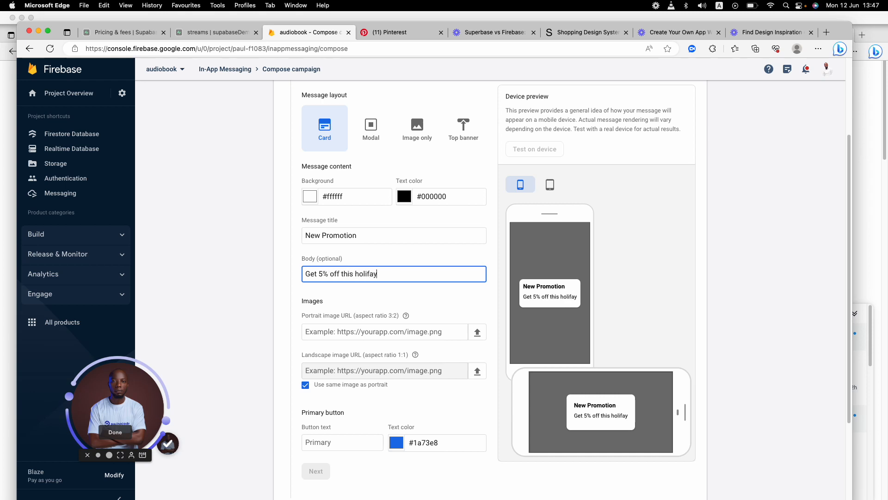
- Upload Lunch break_Two Color.png from Downloads as the portrait image and save it to the card message
scroll(500, 293, down, 2)
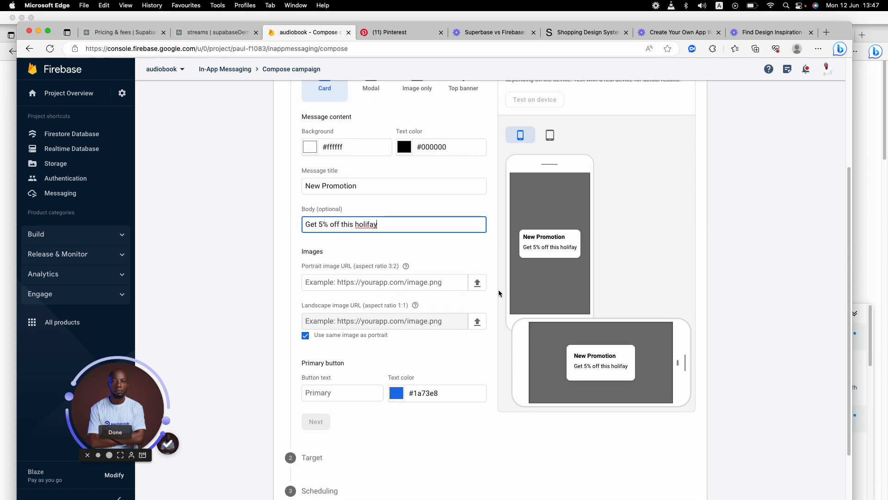
click(478, 282)
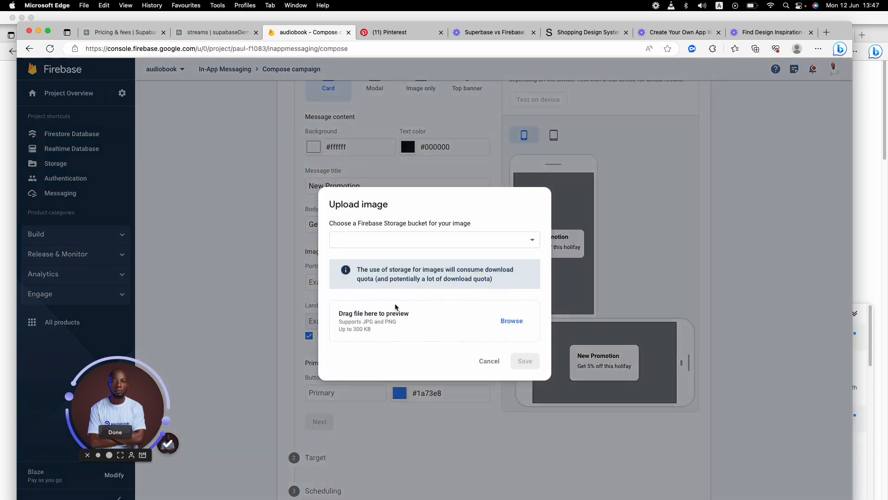
click(512, 321)
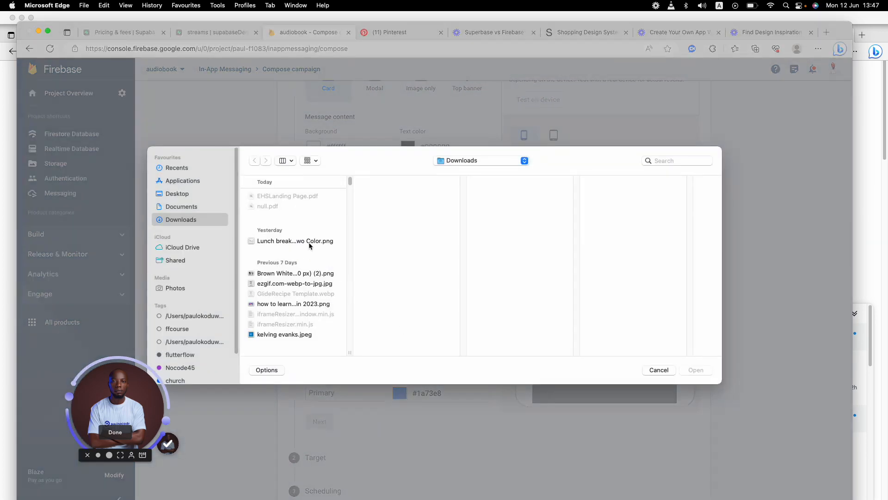
click(311, 241)
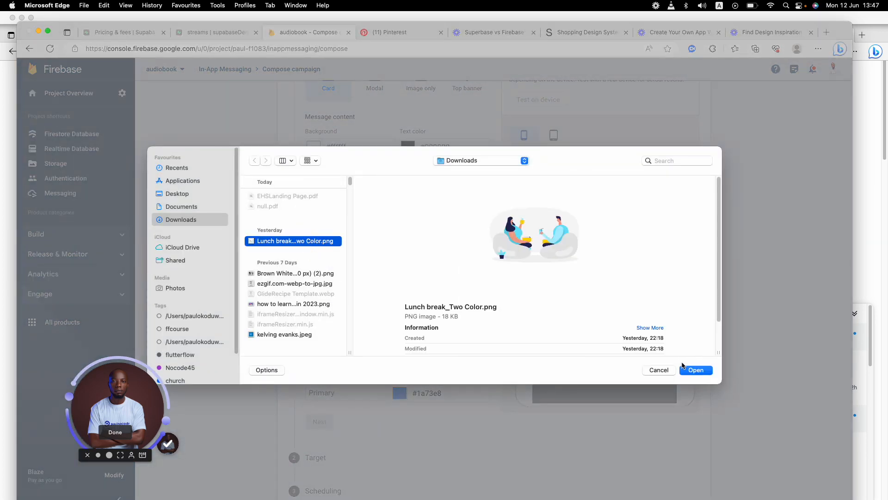
click(692, 371)
click(526, 356)
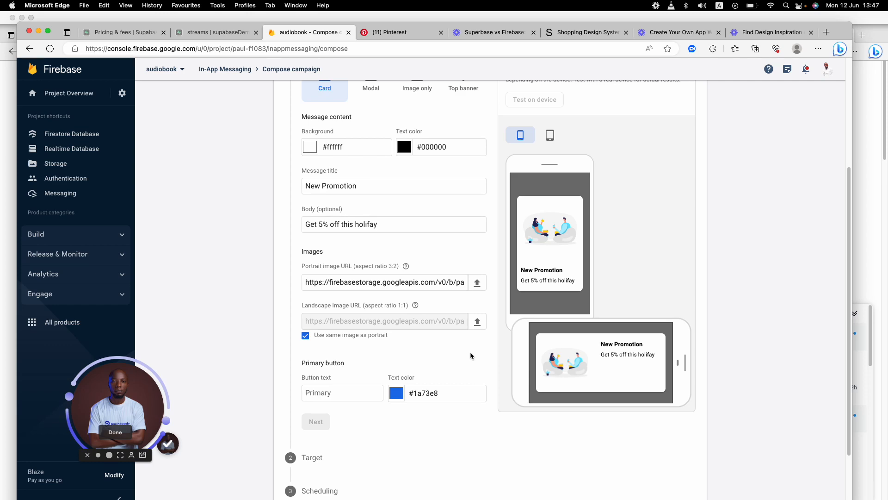
- Try to upload Lunch break_Two Color.png from Downloads as the card's landscape image
click(477, 321)
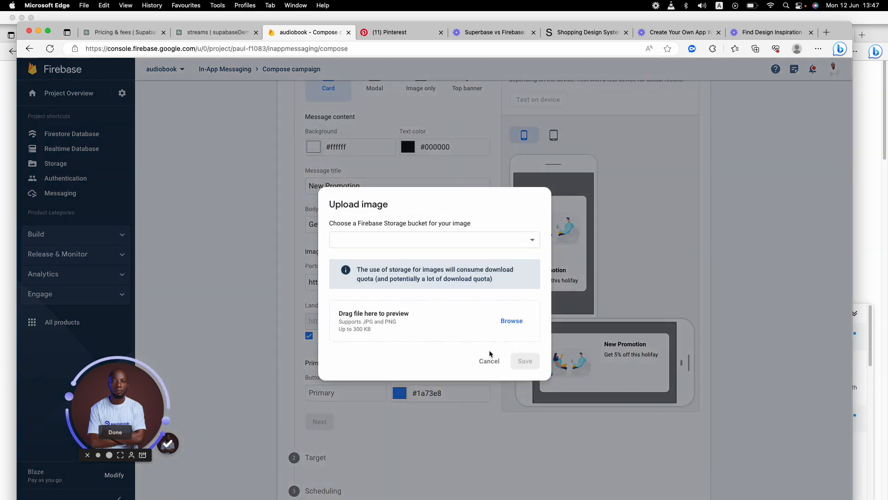
click(512, 321)
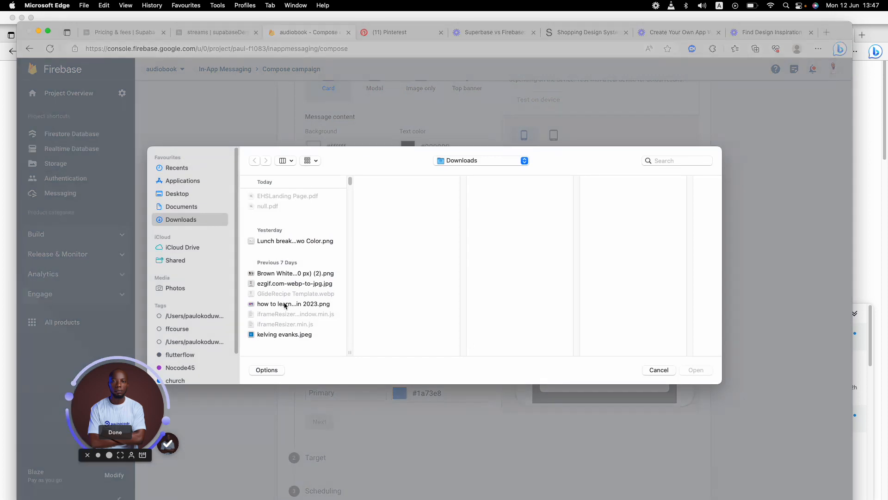
click(281, 283)
click(293, 273)
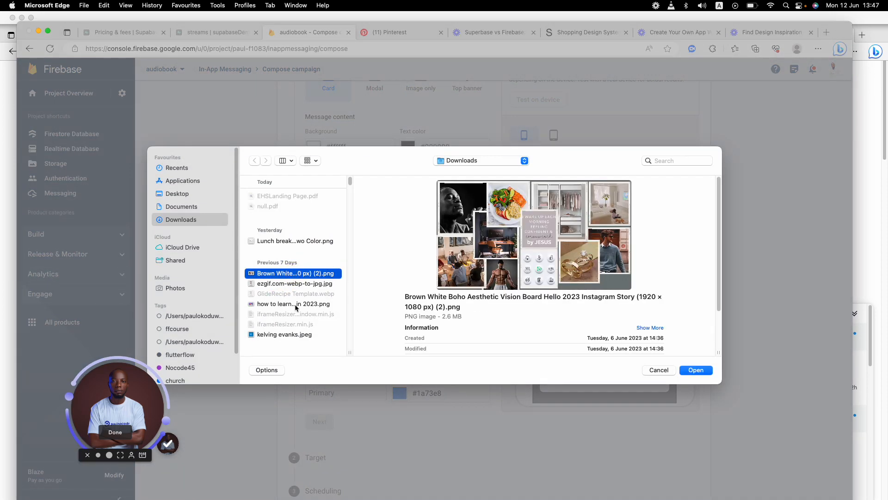
click(294, 303)
click(293, 240)
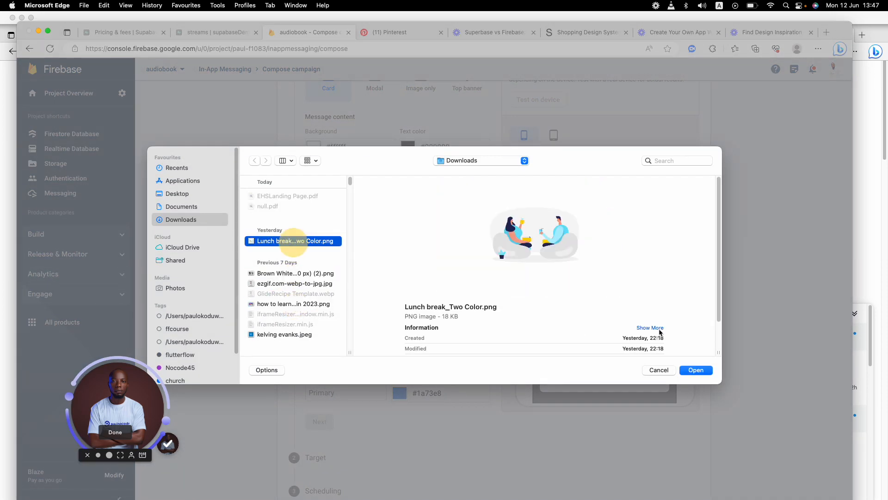
click(697, 370)
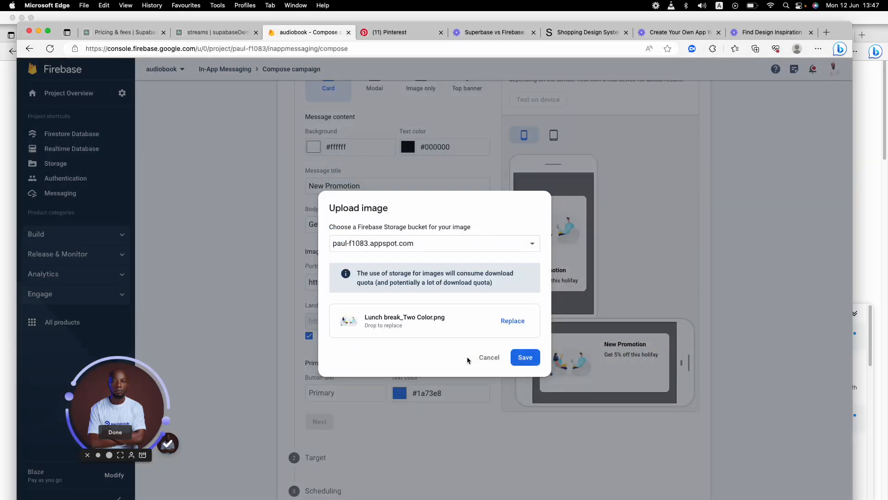
click(509, 356)
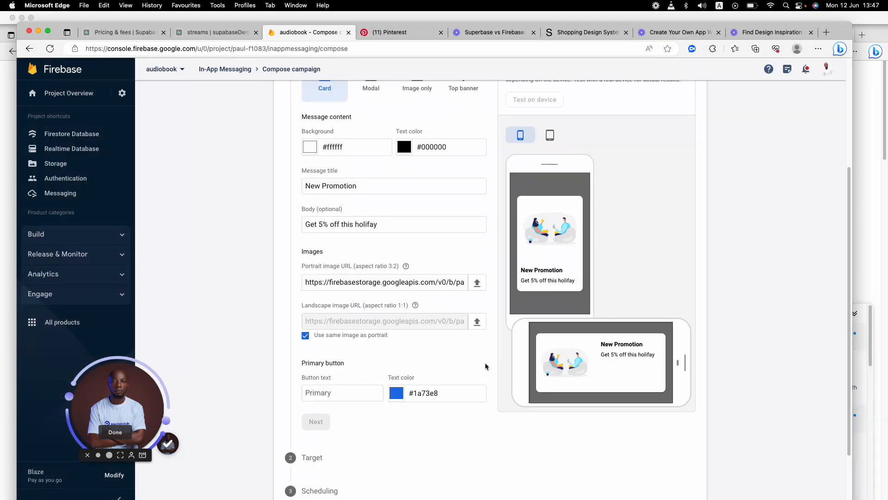
- Review the card message's content, images, primary button fields and device preview
scroll(367, 306, down, 3)
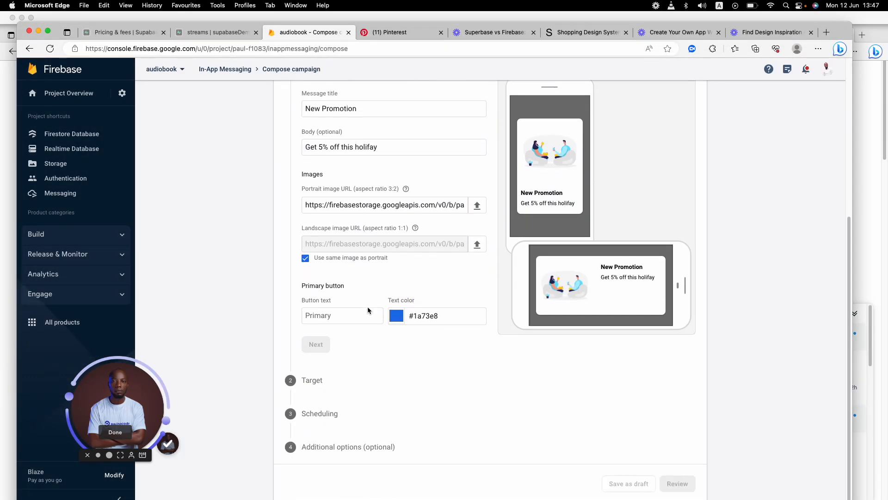
click(324, 347)
scroll(343, 338, up, 5)
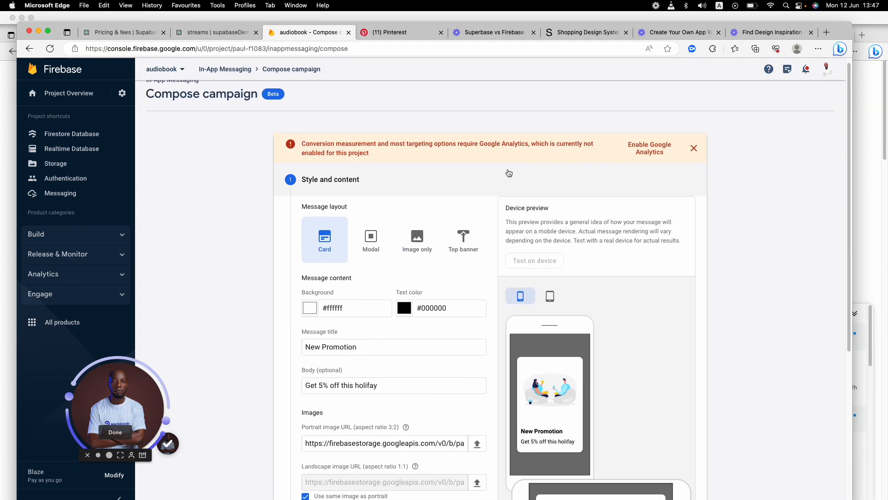
scroll(504, 185, down, 4)
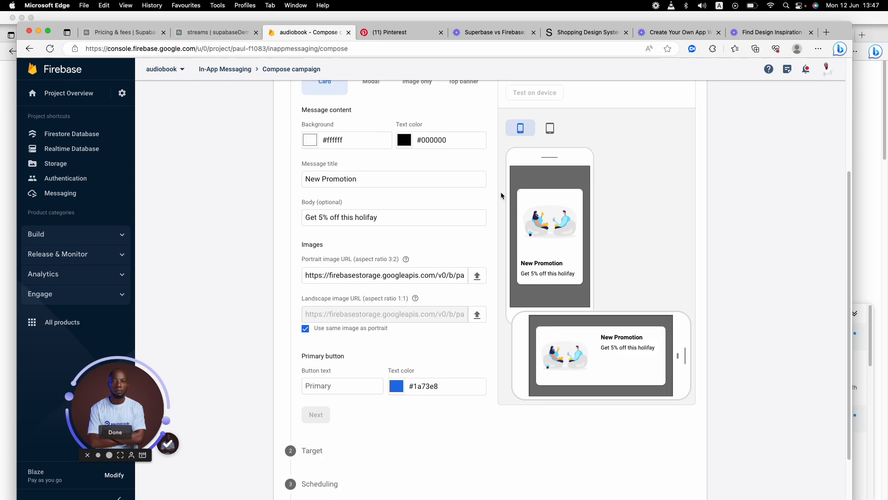
scroll(323, 369, down, 2)
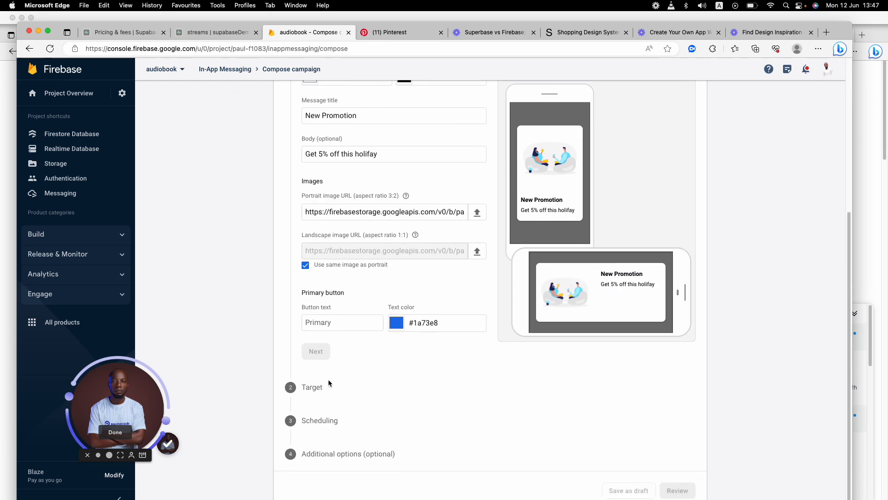
scroll(358, 341, up, 3)
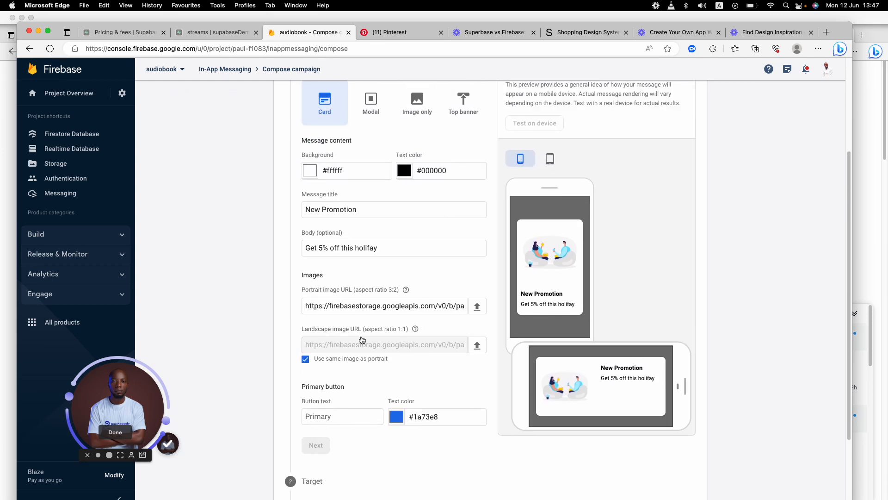
scroll(362, 340, up, 1)
scroll(373, 273, down, 1)
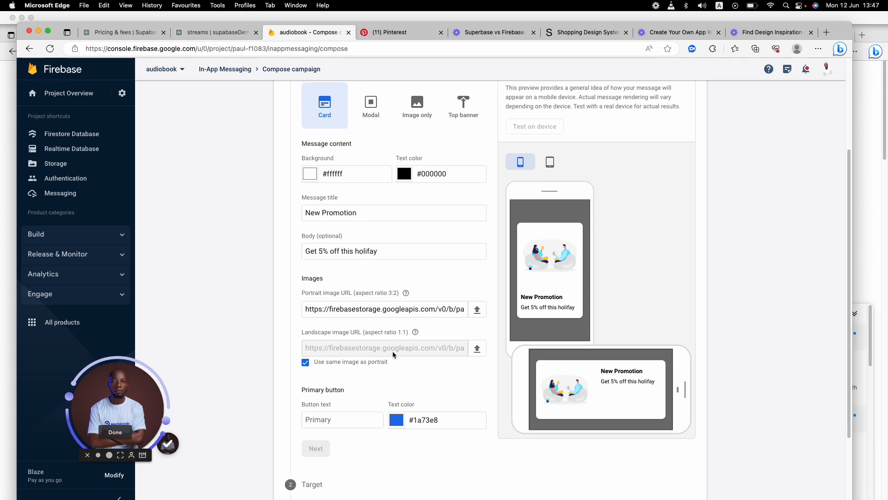
- Turn off reusing the portrait image for the landscape image, and turn it back on
click(306, 362)
click(327, 347)
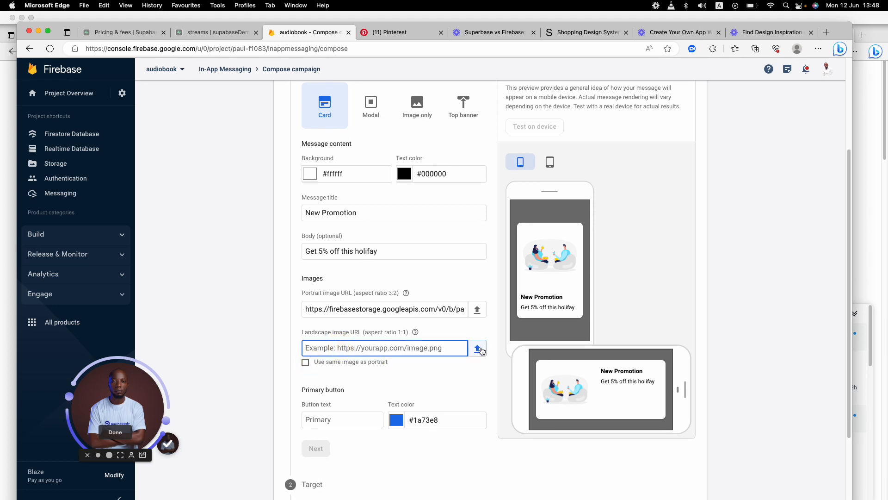
click(305, 362)
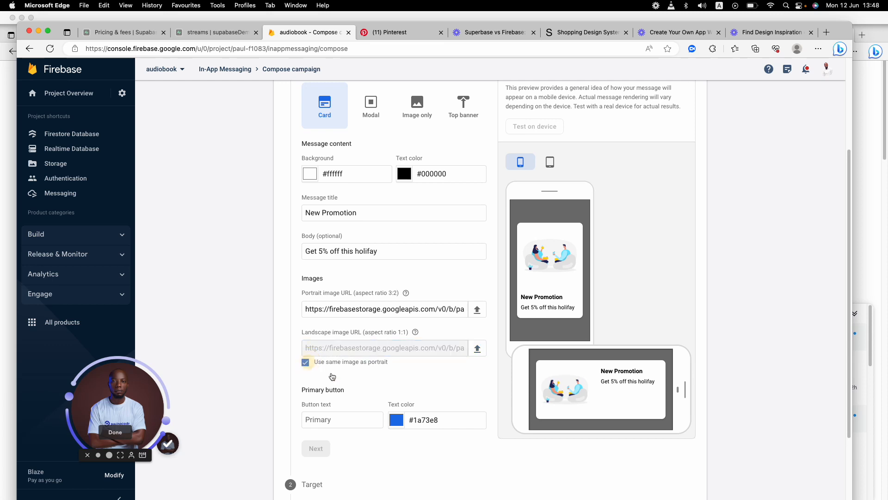
- Set the primary button's text to "Get discount"
scroll(377, 349, down, 2)
click(372, 350)
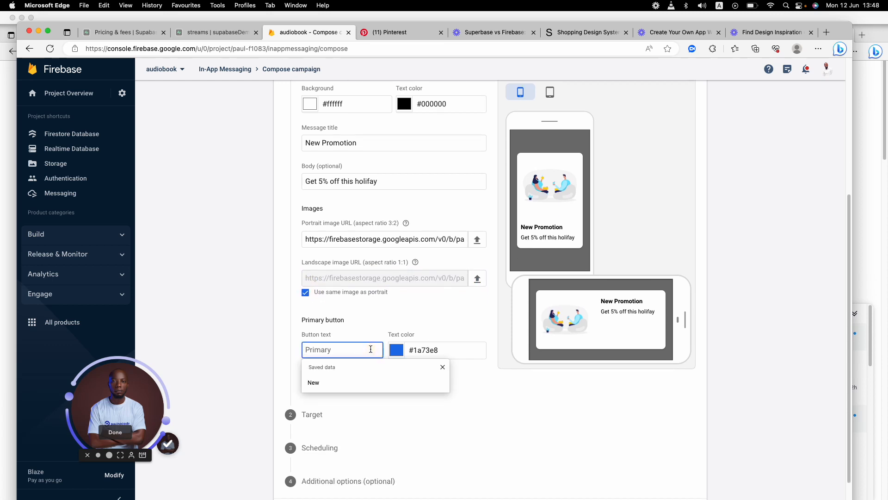
text(sho)
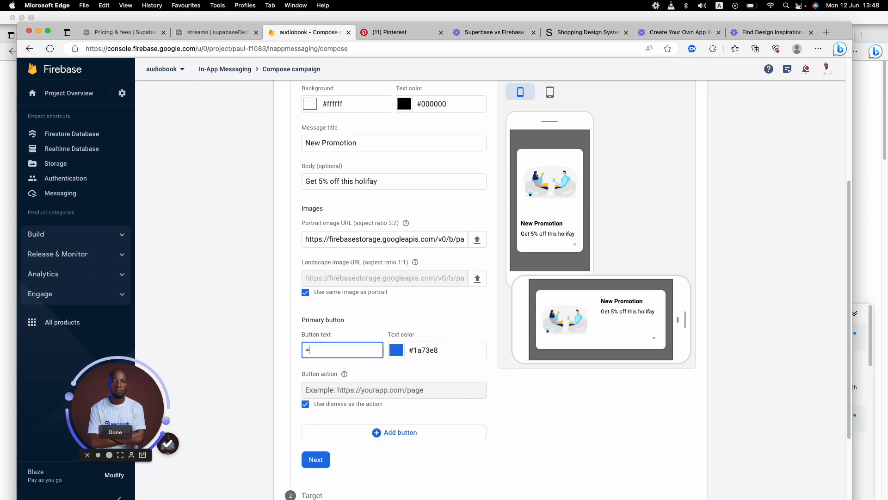
key(BackSpace)
key(BackSpace)
key(BackSpace)
text(Get)
key(BackSpace)
key(BackSpace)
text(et discount)
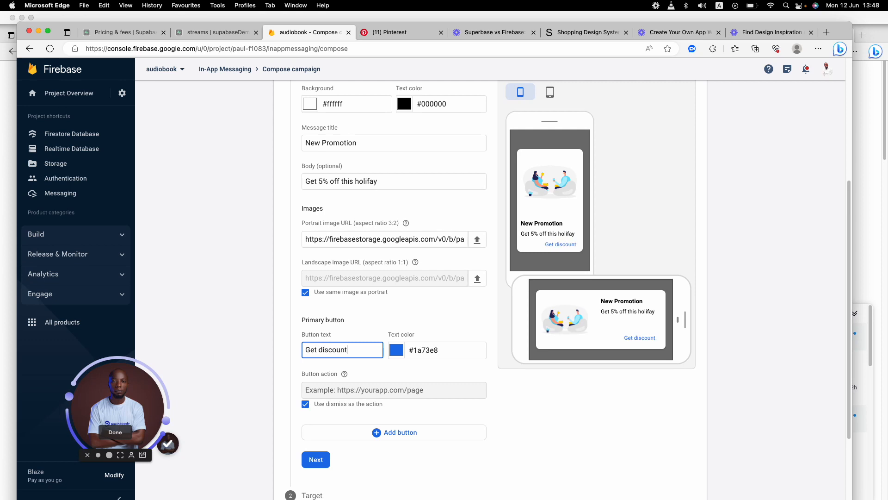
click(397, 385)
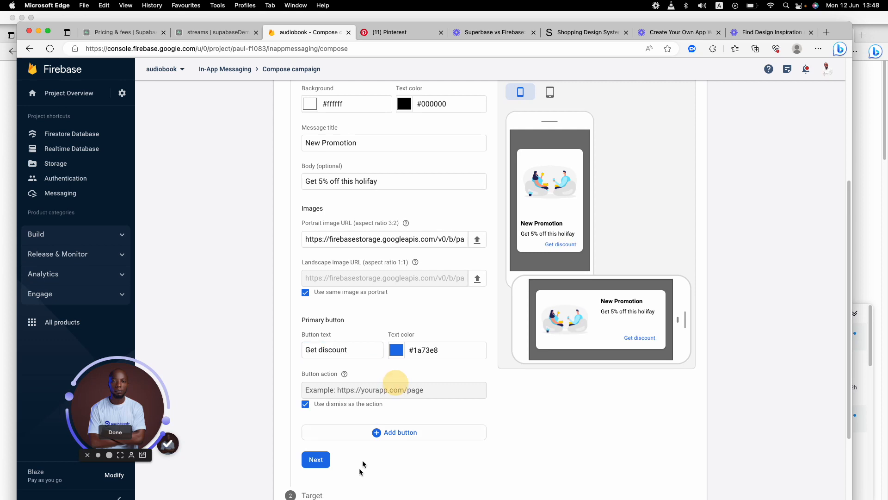
click(370, 390)
click(372, 394)
click(307, 405)
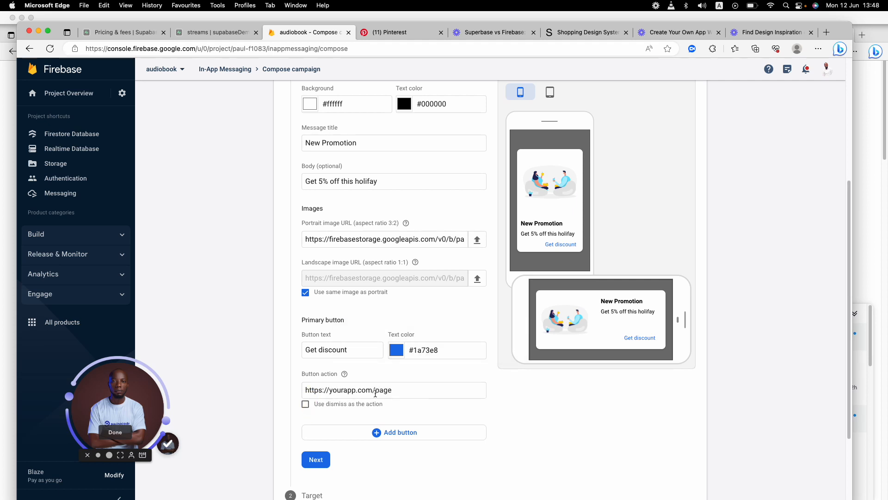
click(425, 392)
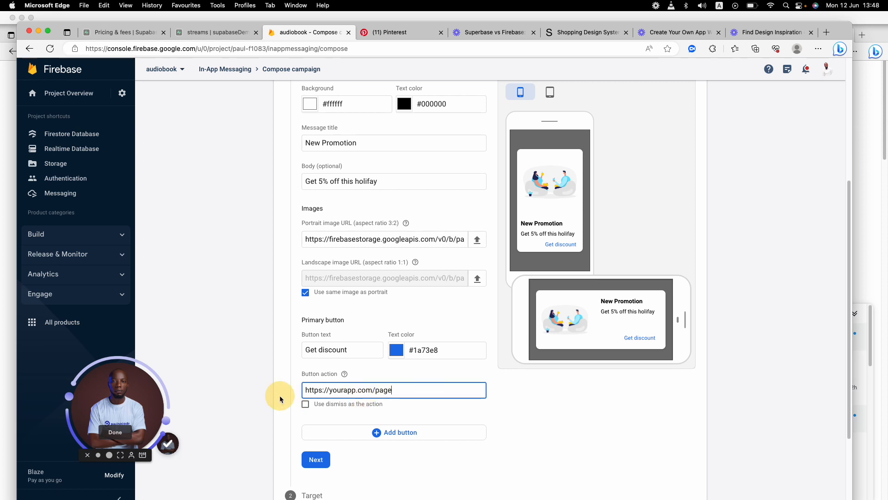
triple_click(392, 390)
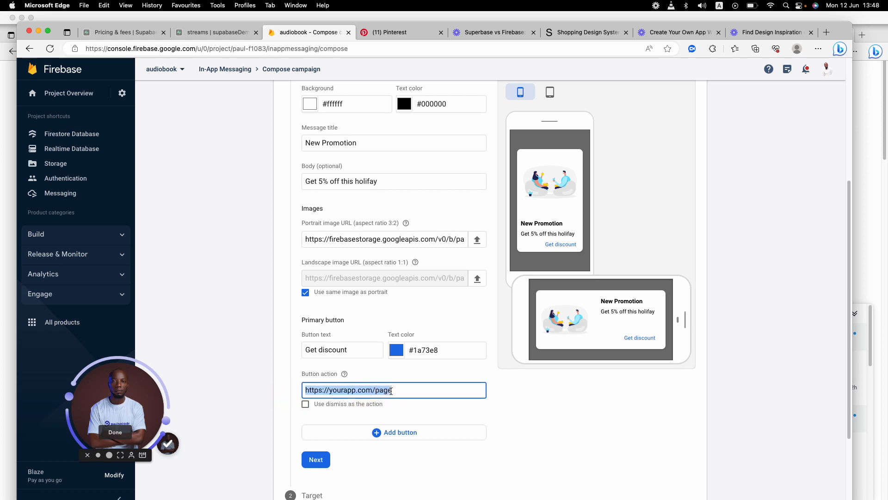
click(305, 404)
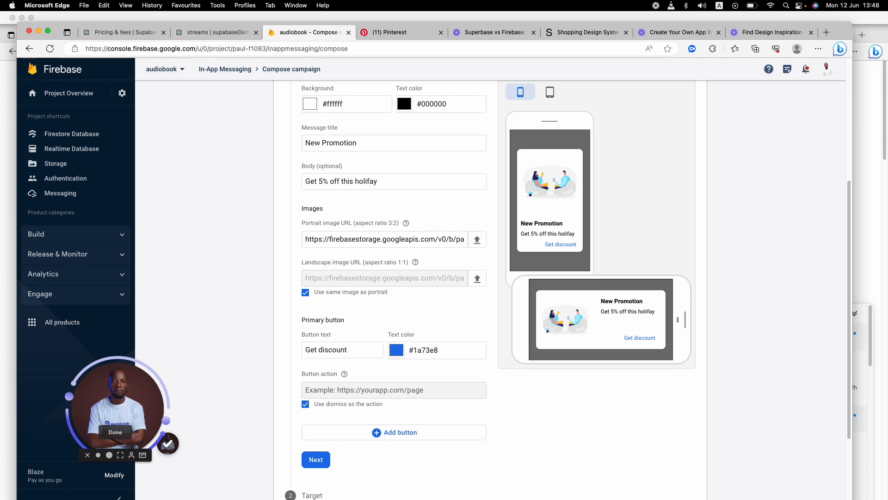
click(306, 404)
click(305, 405)
- Add a secondary button to the card message and remove it again
scroll(360, 379, down, 3)
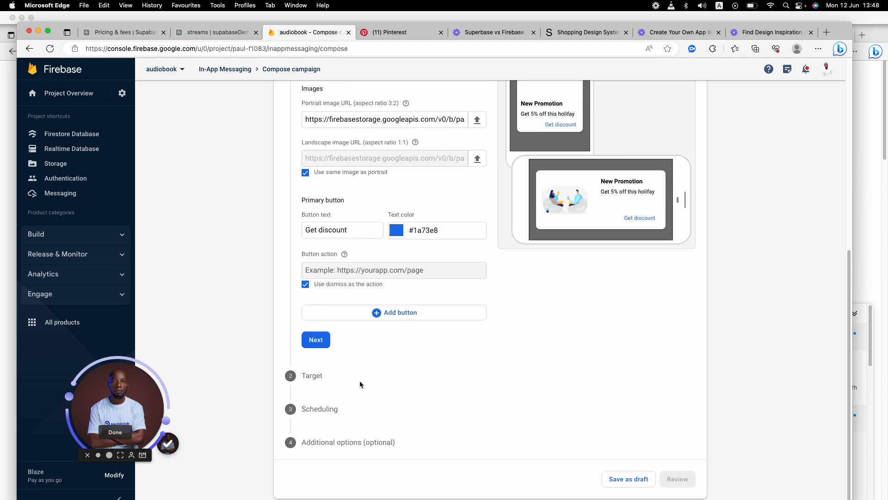
click(337, 313)
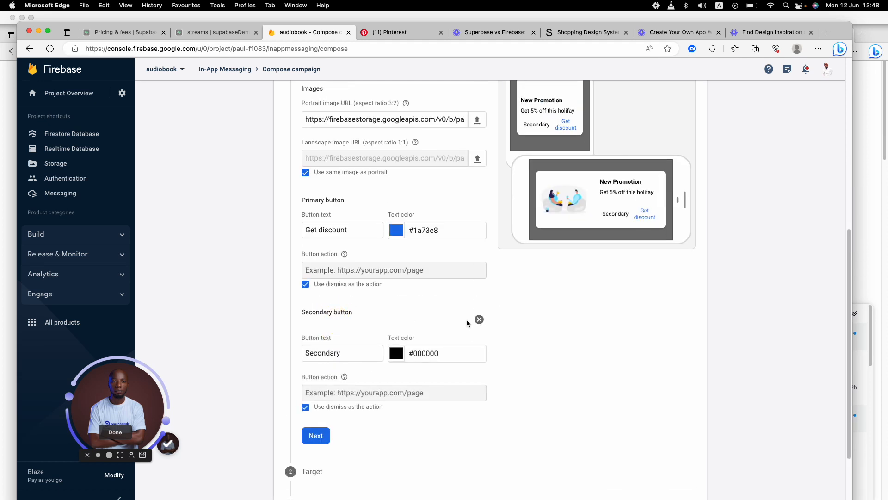
click(479, 319)
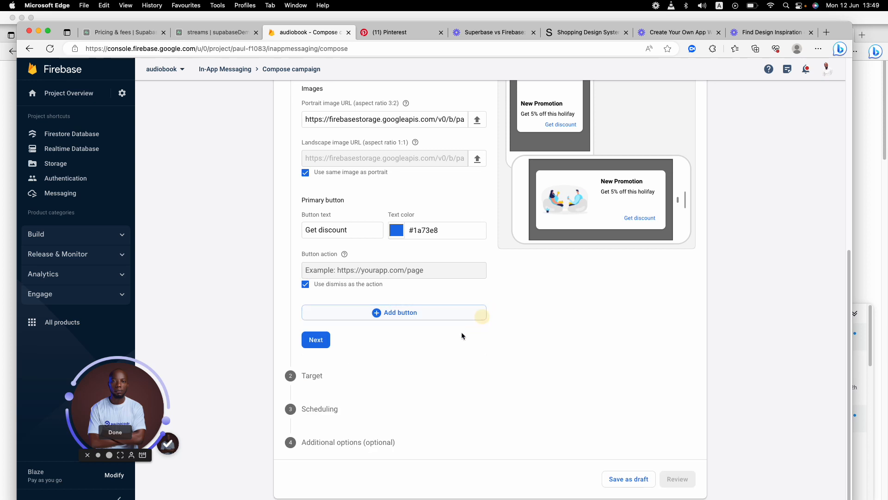
- Continue to the campaign's Target section and name the campaign "New campaign"
click(316, 340)
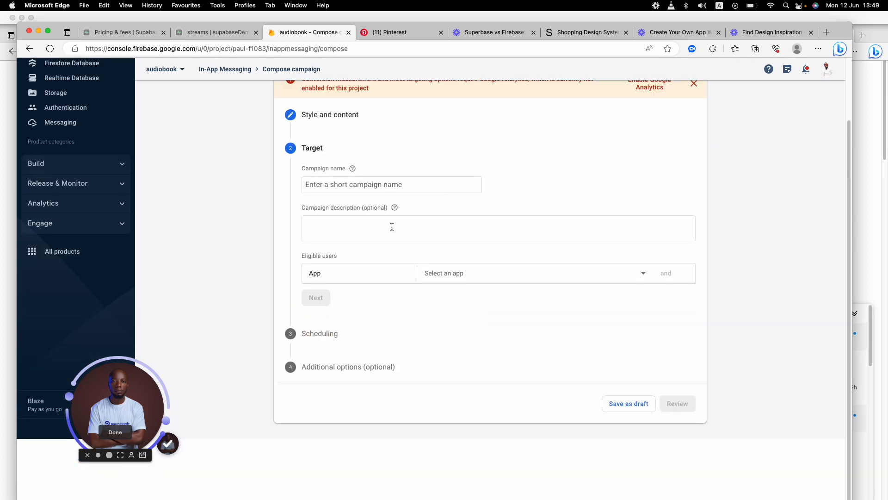
click(379, 186)
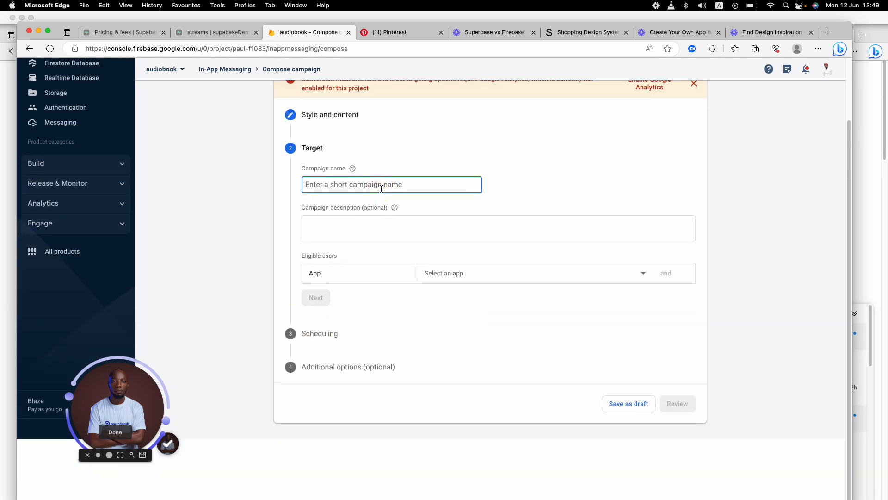
text(NEw)
key(BackSpace)
key(BackSpace)
text(e)
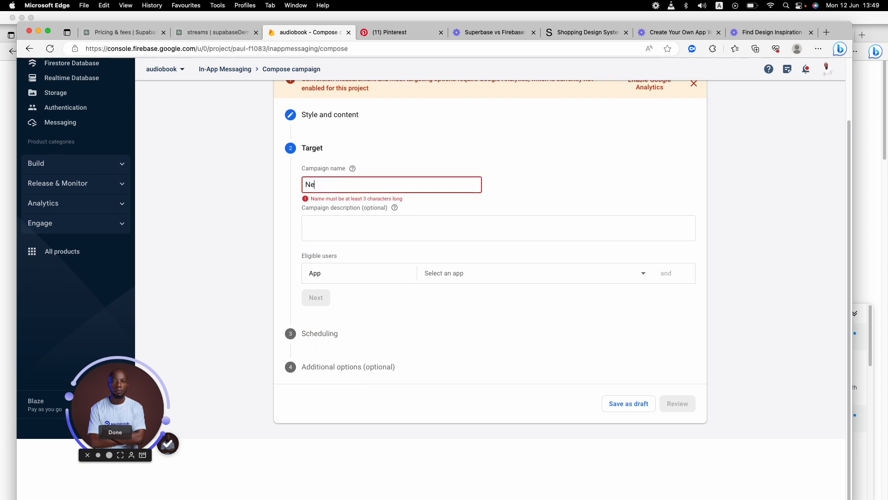
text(w campa)
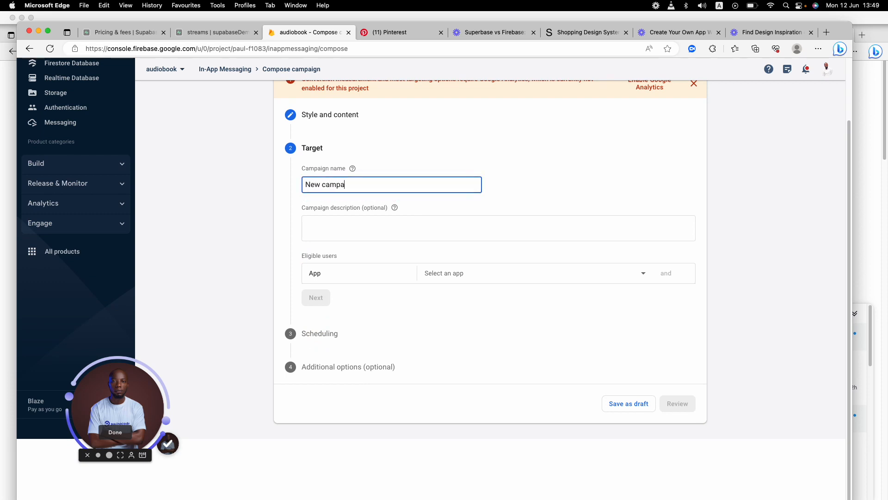
text(ing)
key(BackSpace)
key(BackSpace)
text(gn)
key(BackSpace)
key(BackSpace)
key(BackSpace)
key(BackSpace)
text(aign)
key(BackSpace)
key(BackSpace)
text(gn)
- Leave the campaign description empty, target the supabase Android app's users, and continue to Scheduling
click(409, 227)
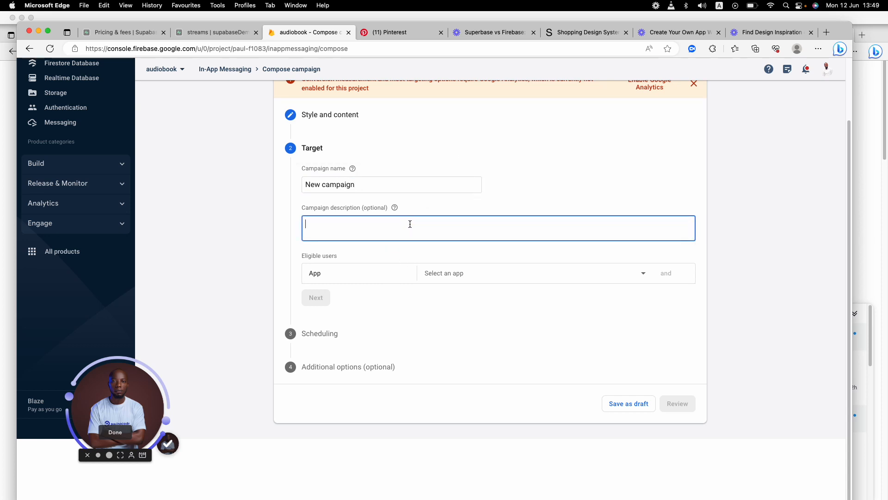
click(443, 272)
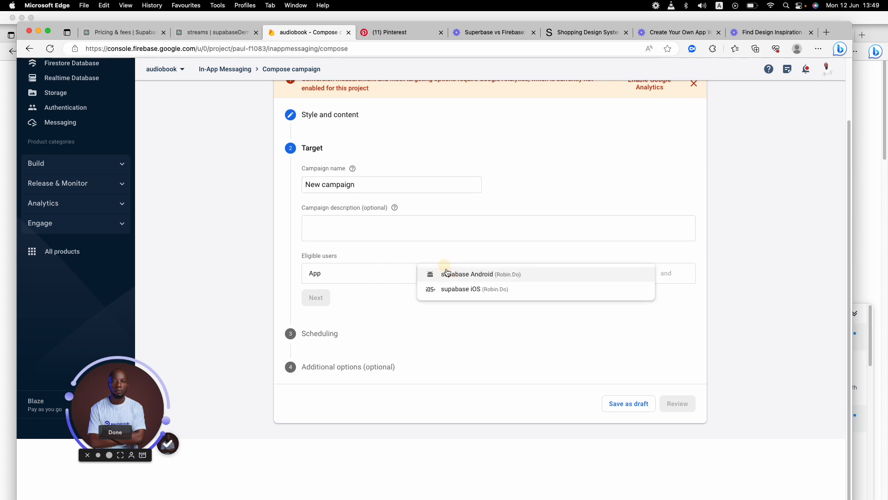
click(469, 274)
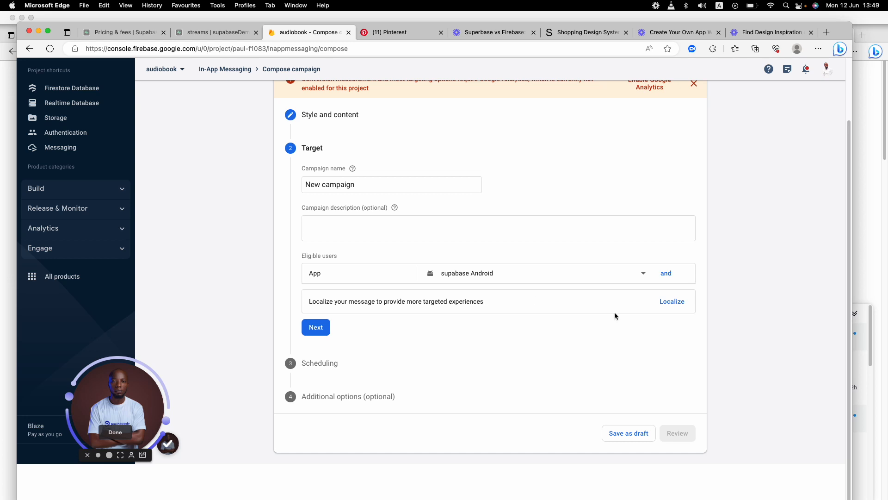
click(316, 327)
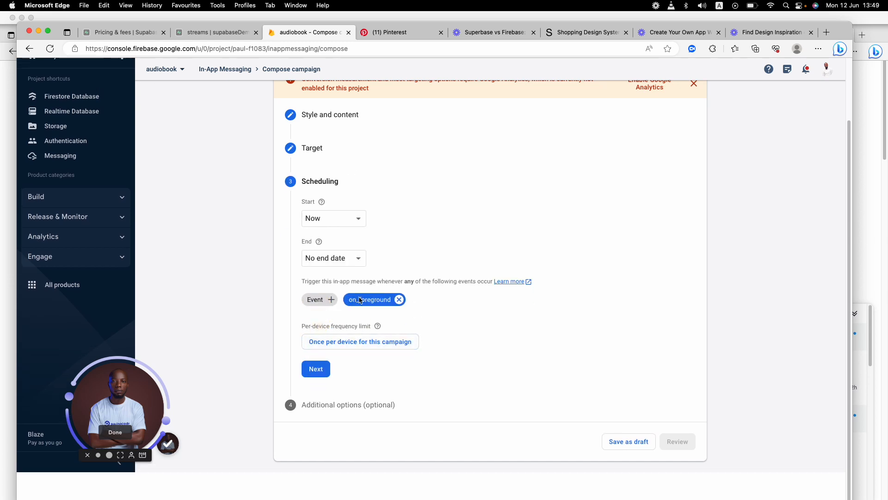
- Set the campaign to start now with no end date and continue to Additional options
click(333, 218)
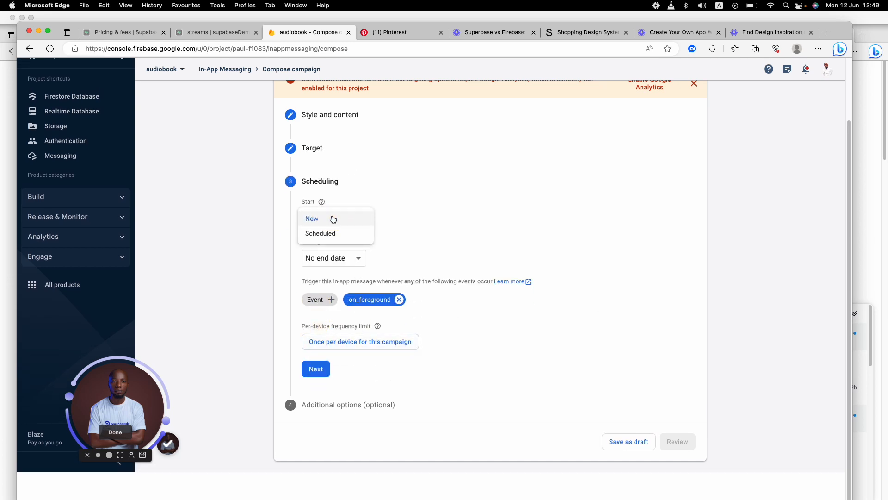
click(332, 220)
click(339, 257)
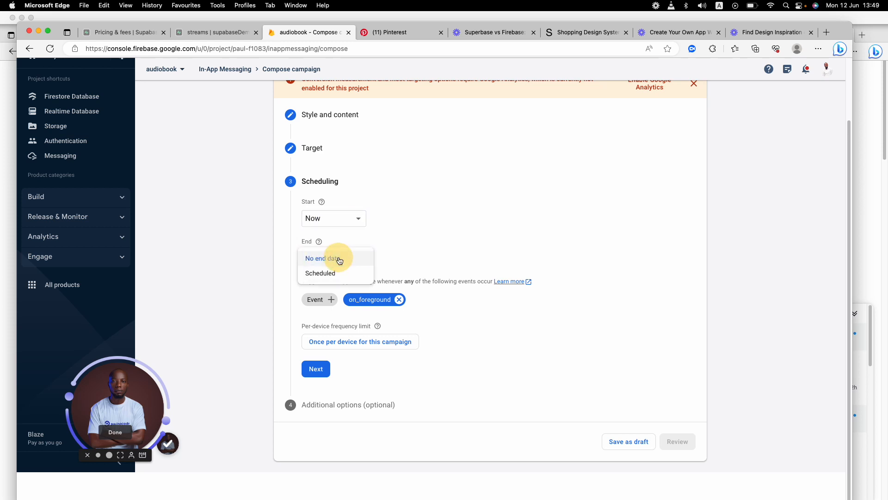
click(415, 210)
click(317, 368)
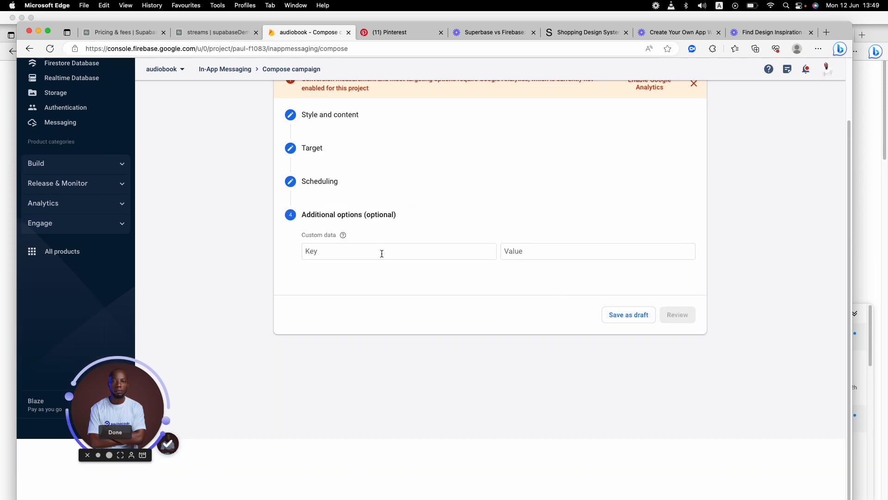
scroll(345, 182, up, 1)
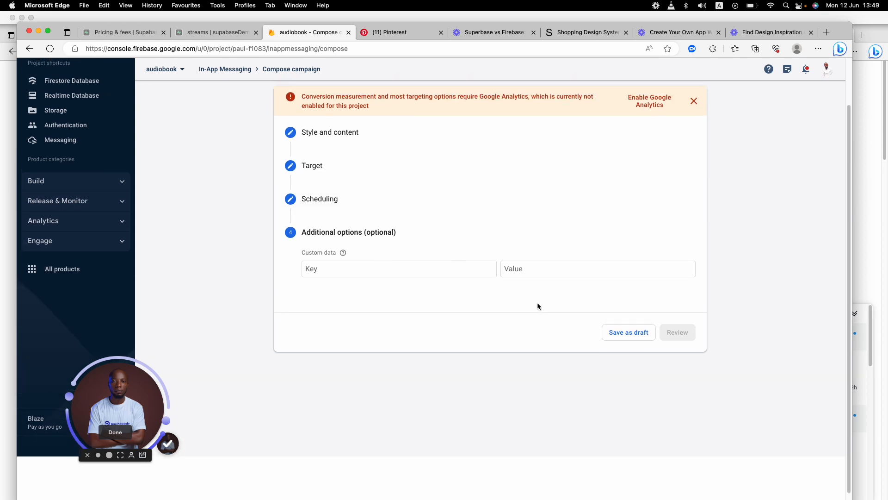
- Review the Scheduling section again and return to the empty custom data key field in Additional options
click(315, 198)
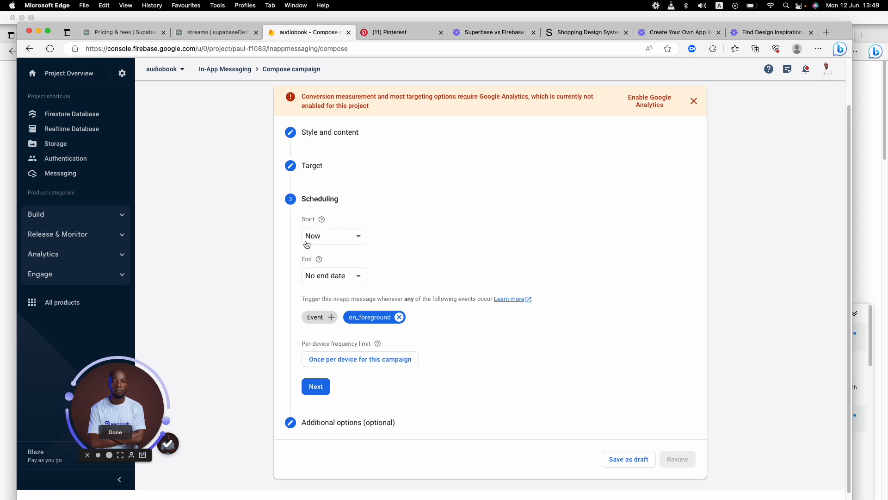
click(306, 387)
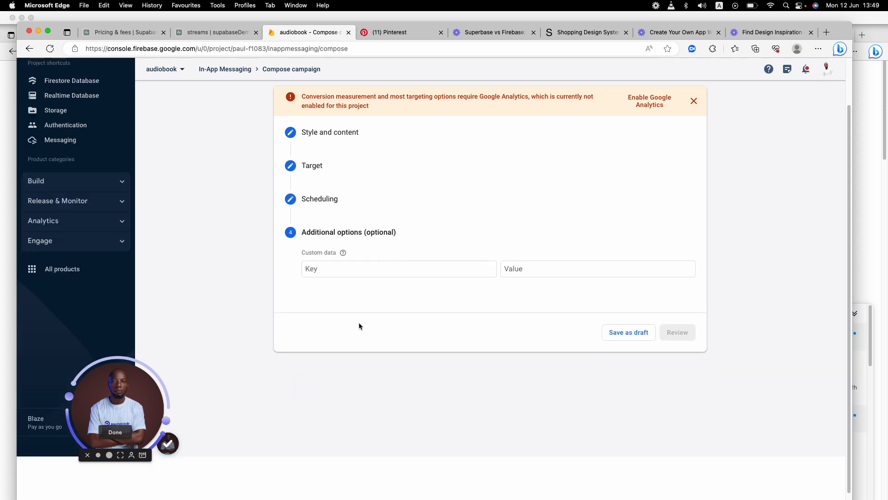
click(375, 272)
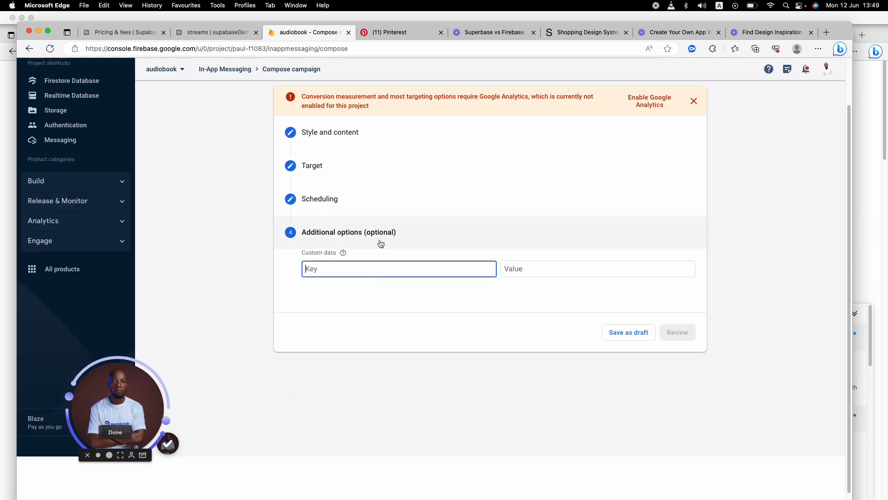
scroll(374, 246, up, 2)
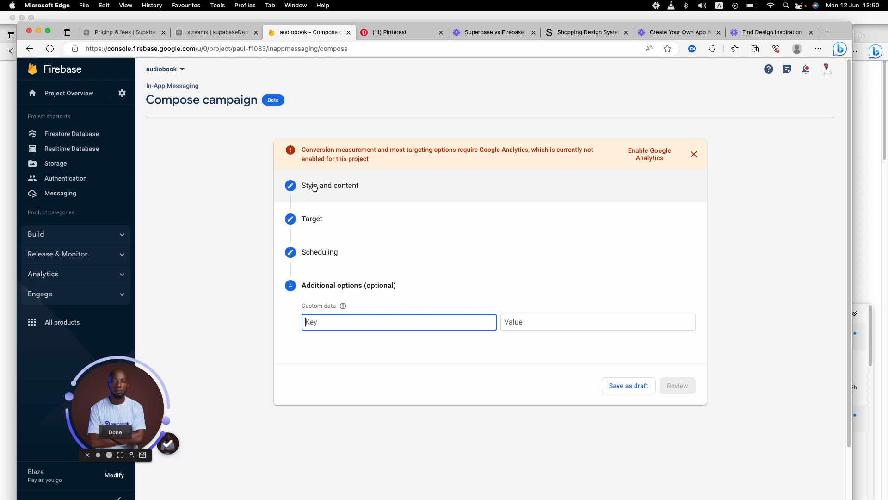
- Reopen the campaign's Target section
click(338, 254)
click(327, 234)
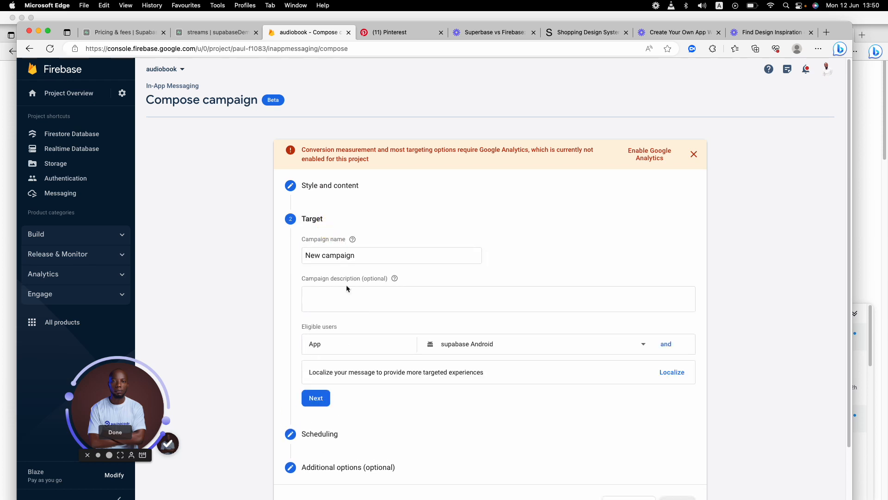
scroll(353, 313, down, 2)
- Try localizing the message by adding a Tibetan (bo) translation, and cancel the translations without saving
click(680, 344)
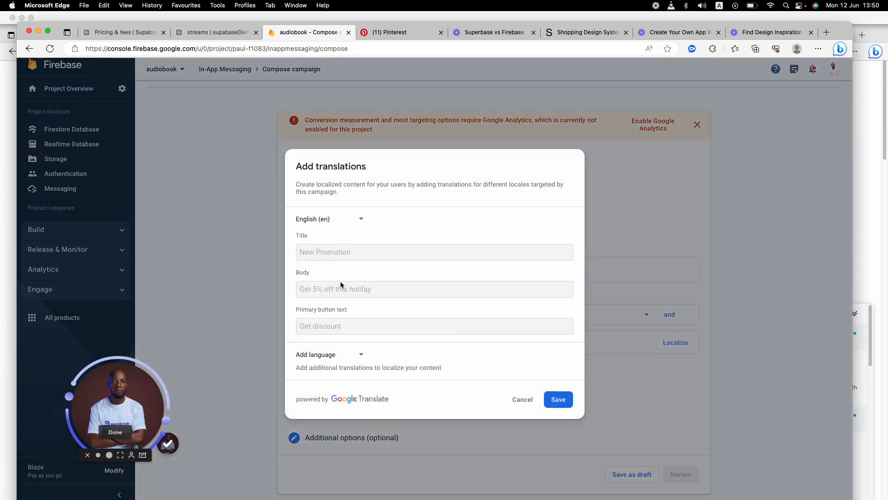
click(362, 357)
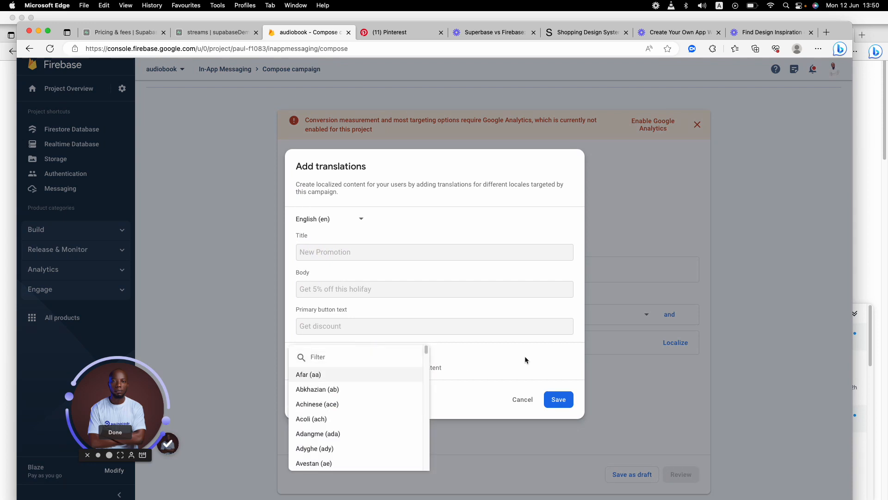
click(442, 345)
click(360, 355)
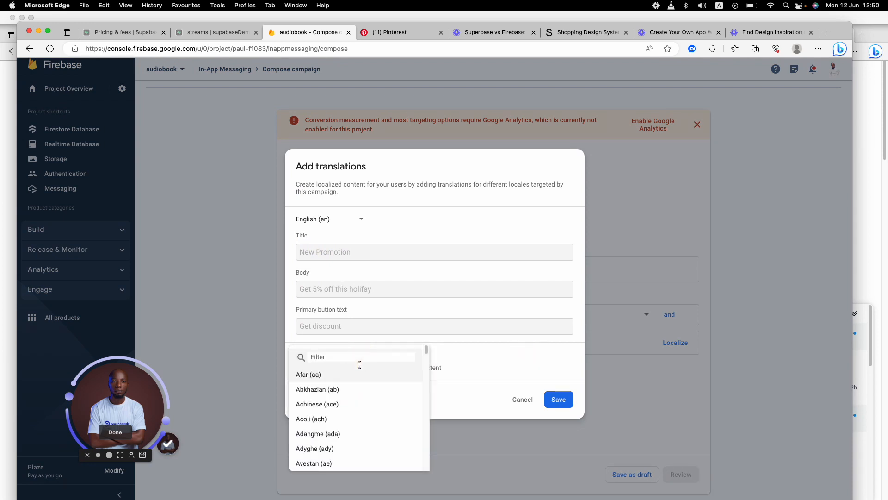
scroll(355, 384, down, 15)
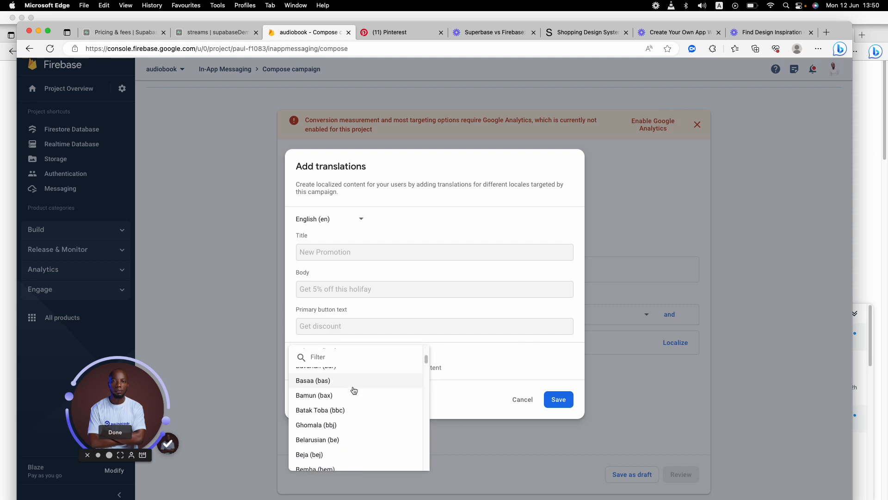
scroll(354, 392, down, 10)
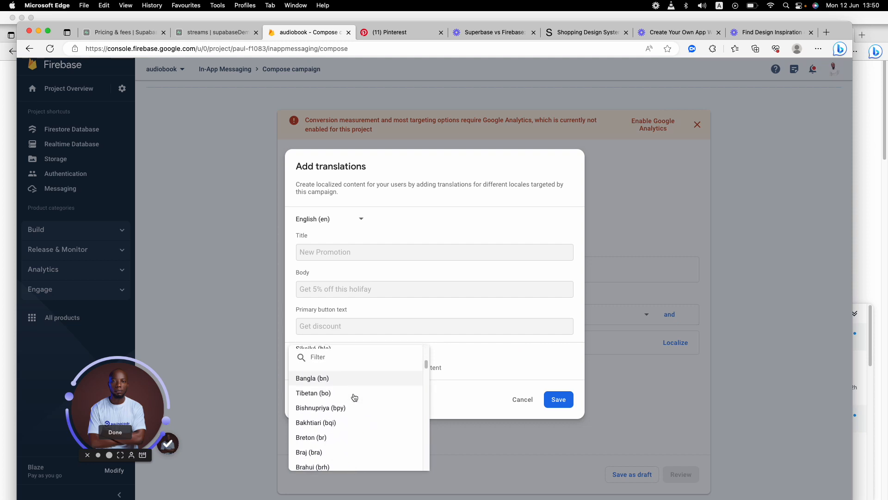
click(353, 393)
scroll(432, 331, down, 2)
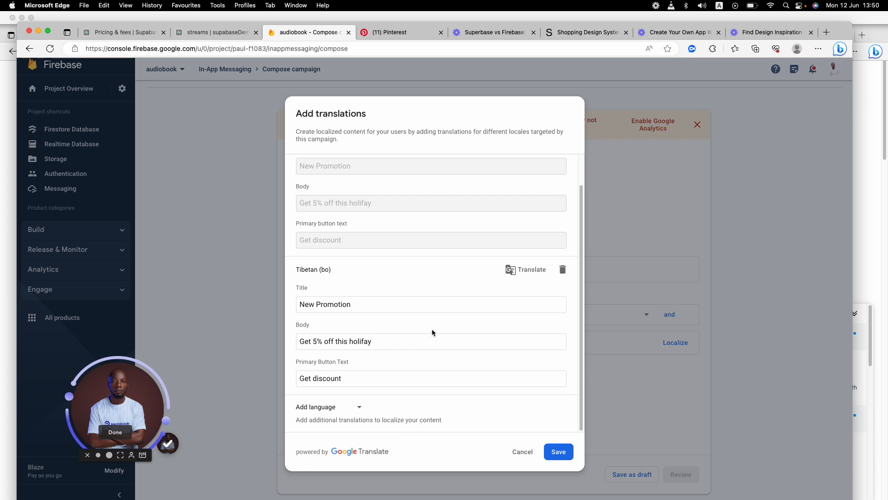
click(437, 304)
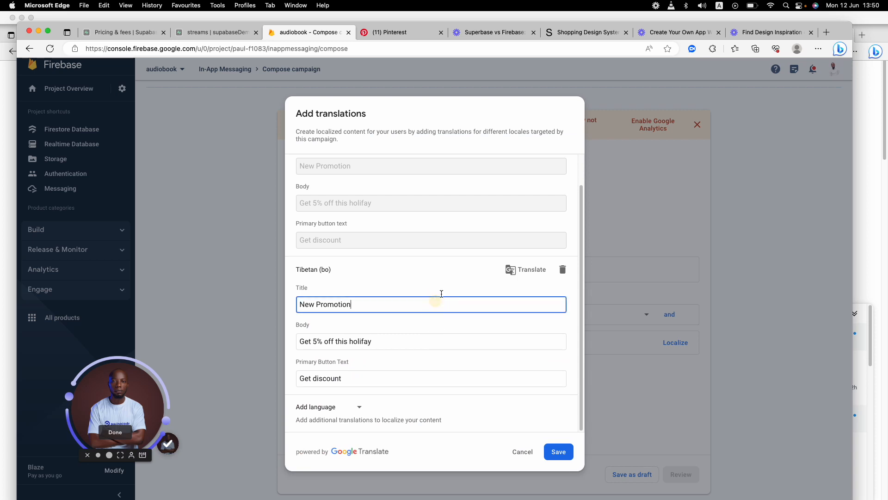
click(522, 451)
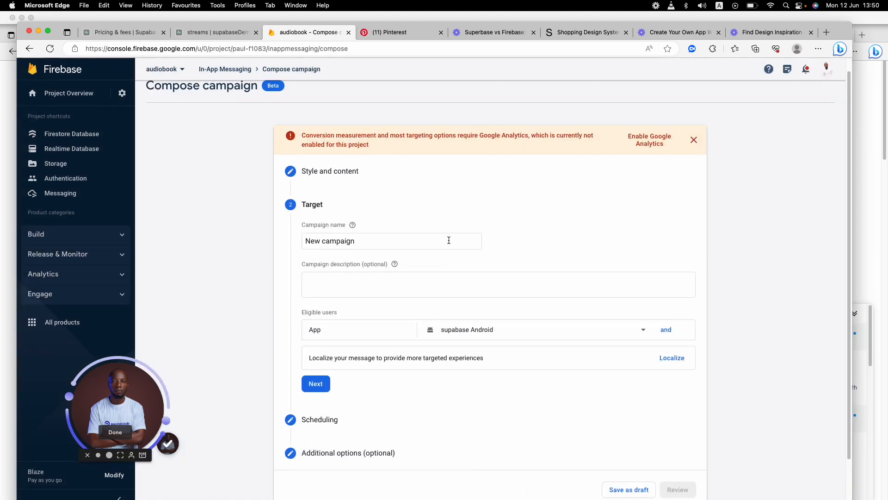
- Change the eligible users' app to supabase iOS
click(467, 329)
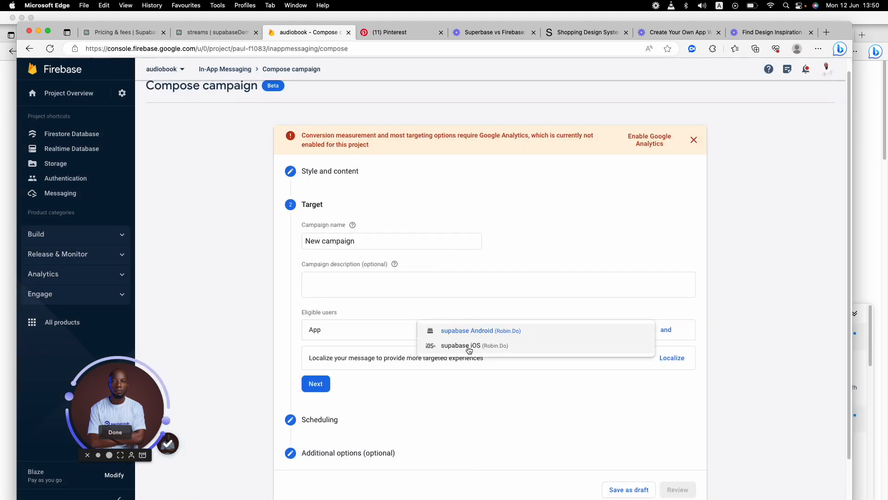
click(468, 345)
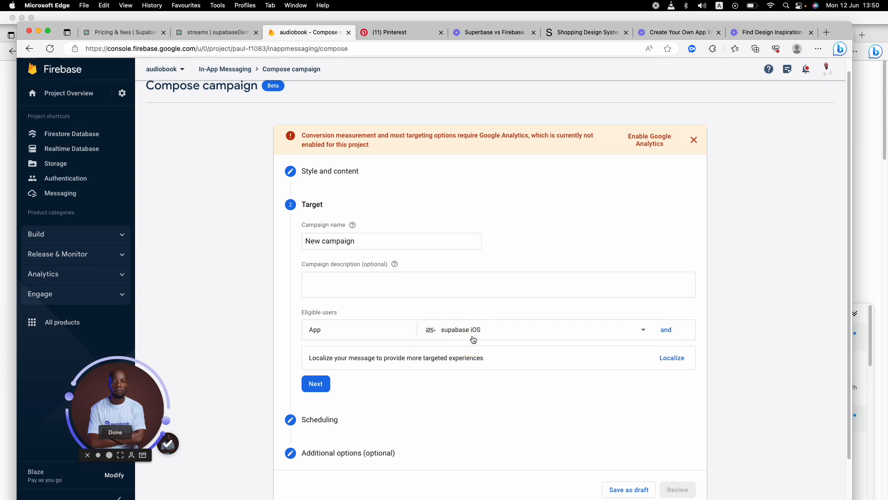
scroll(473, 339, down, 2)
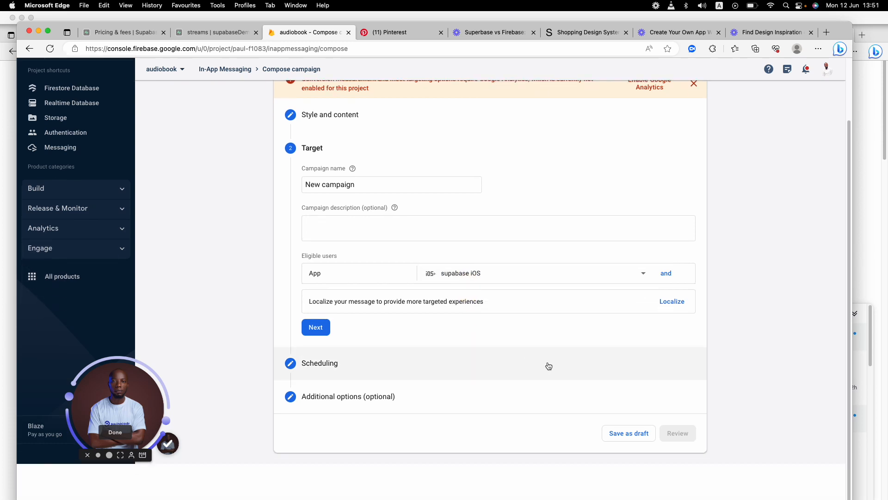